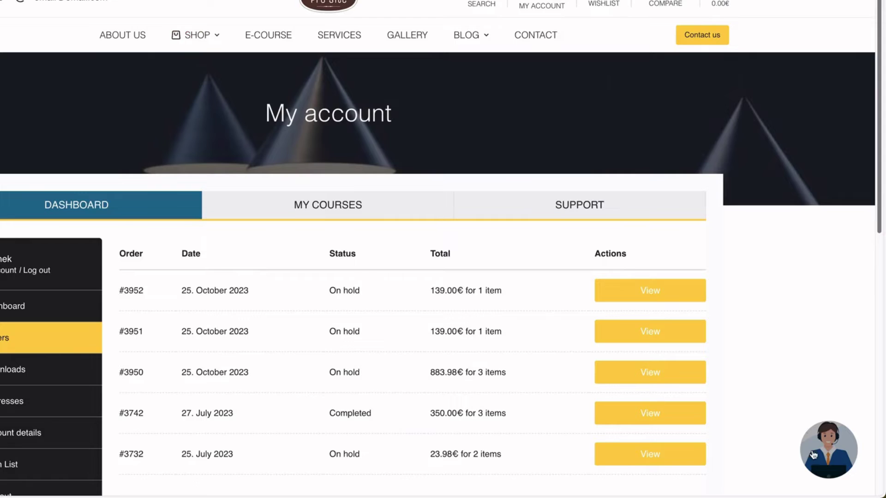
- Open the support chat widget on the My account page
left_click(815, 450)
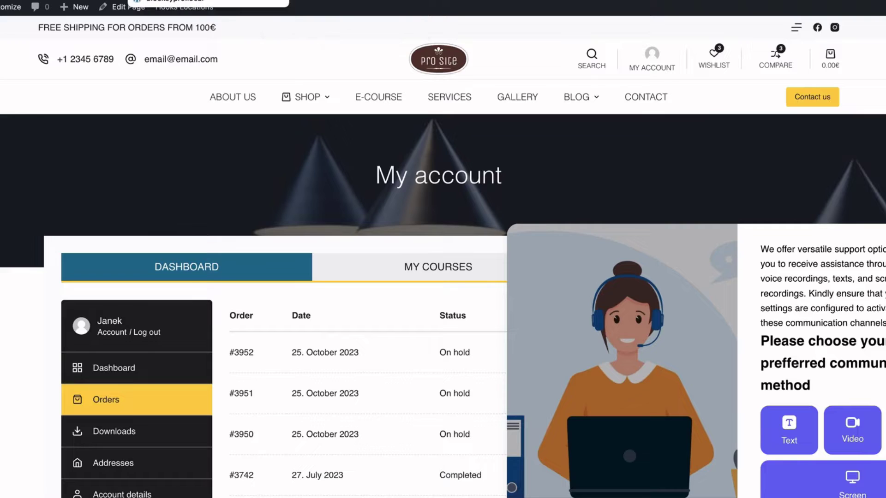
- Answer the budget question of the form on the site's contact page with 12 and continue
left_click(295, 1)
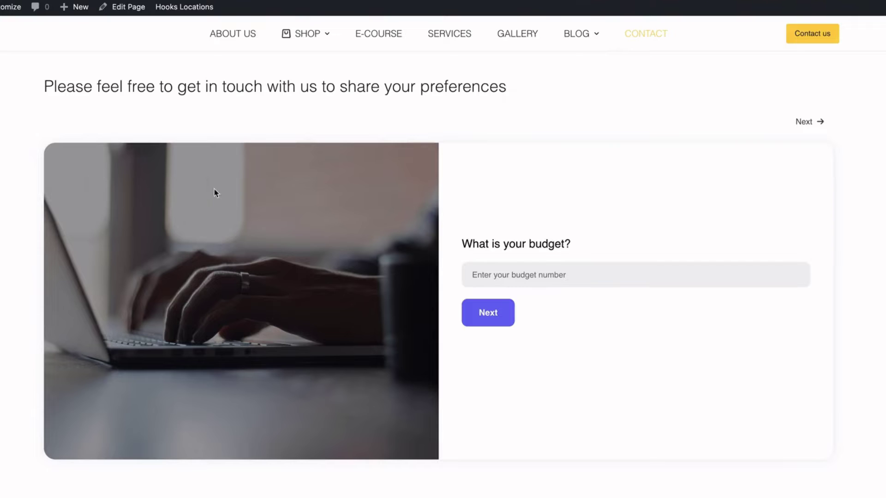
left_click(516, 274)
type("12")
left_click(493, 312)
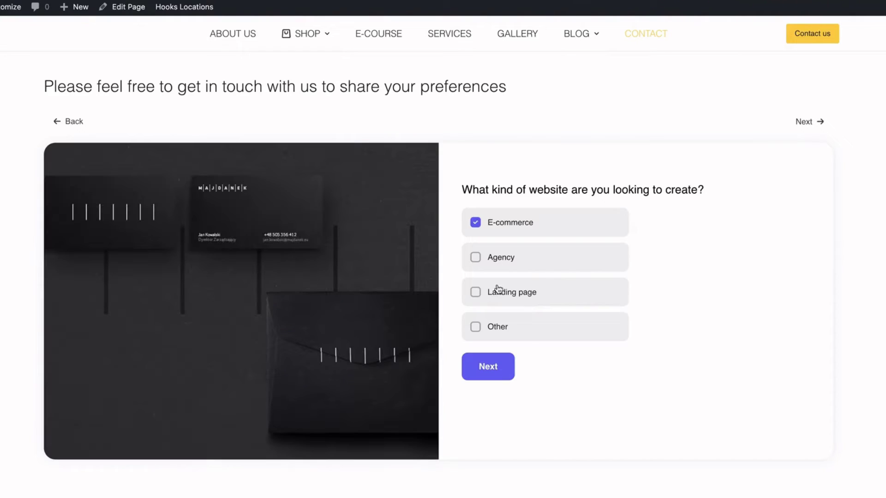
- Choose E-commerce and Landing page as the website kinds, and Booking calendar and Contact form as the features
left_click(500, 294)
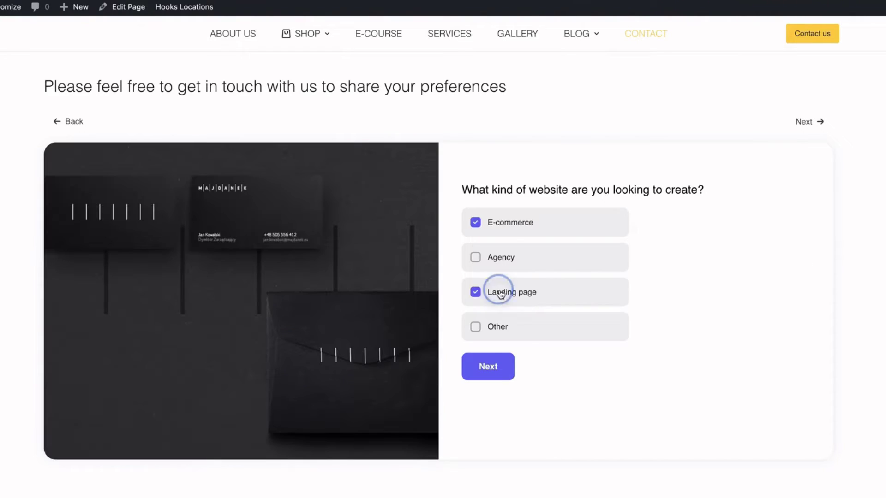
left_click(487, 367)
left_click(513, 231)
left_click(681, 243)
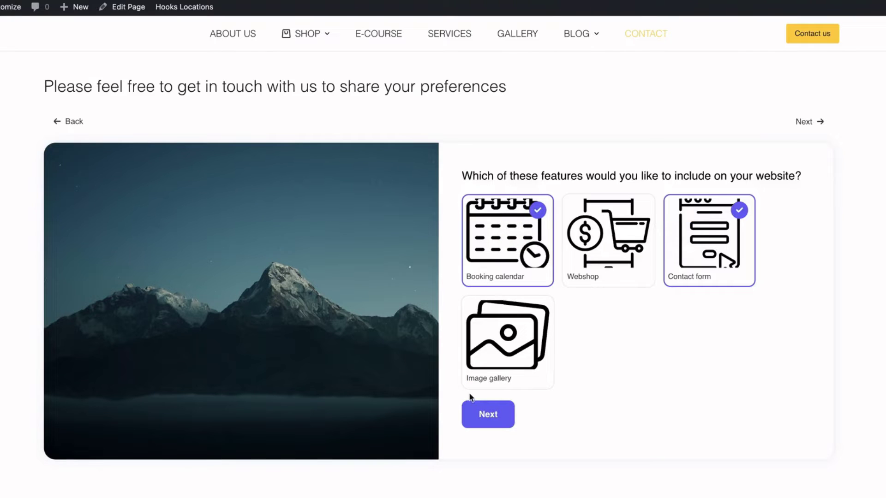
left_click(485, 413)
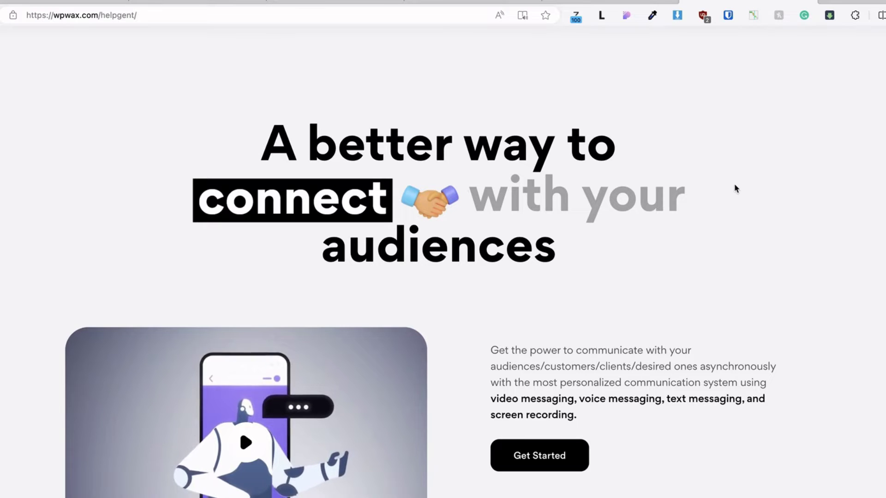
- Review the benefits, communication toolkit and reasons for use on the HelpGent product page
scroll(736, 188, "down", 10)
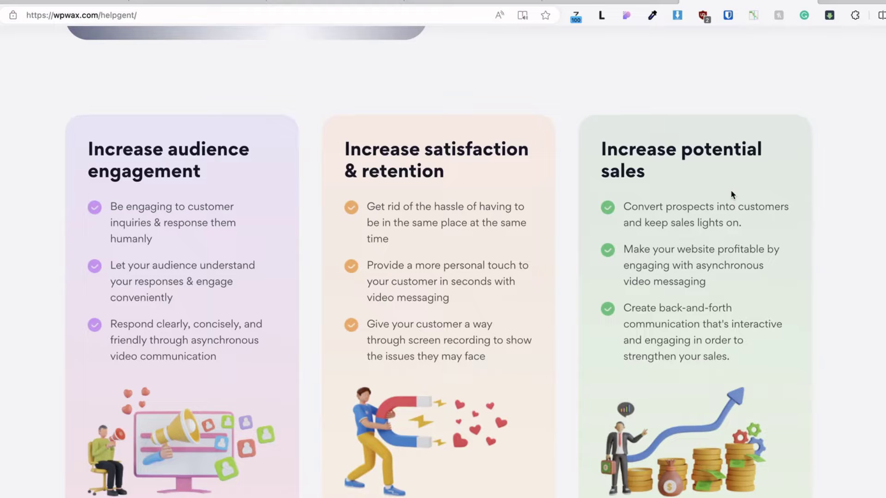
scroll(730, 189, "up", 12)
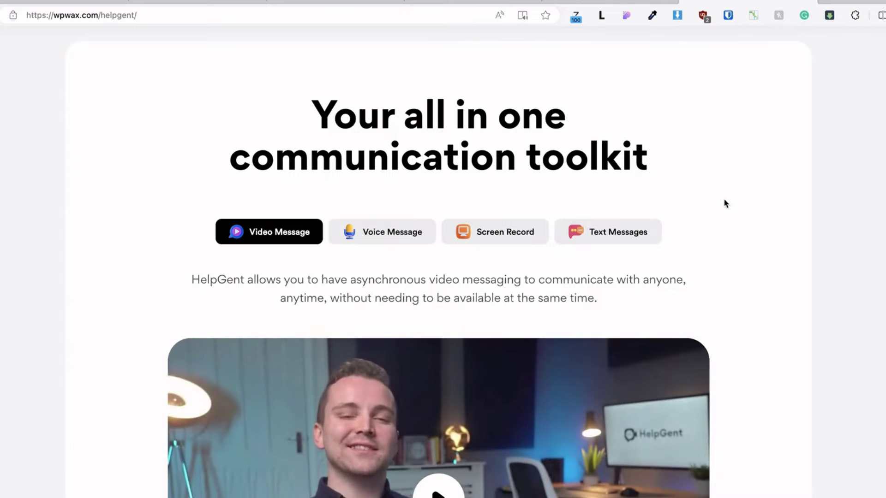
scroll(724, 203, "down", 5)
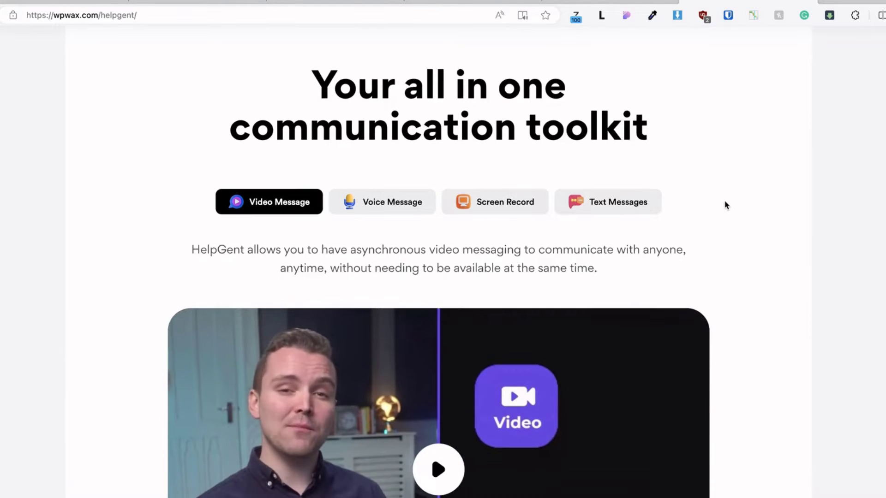
scroll(726, 205, "down", 8)
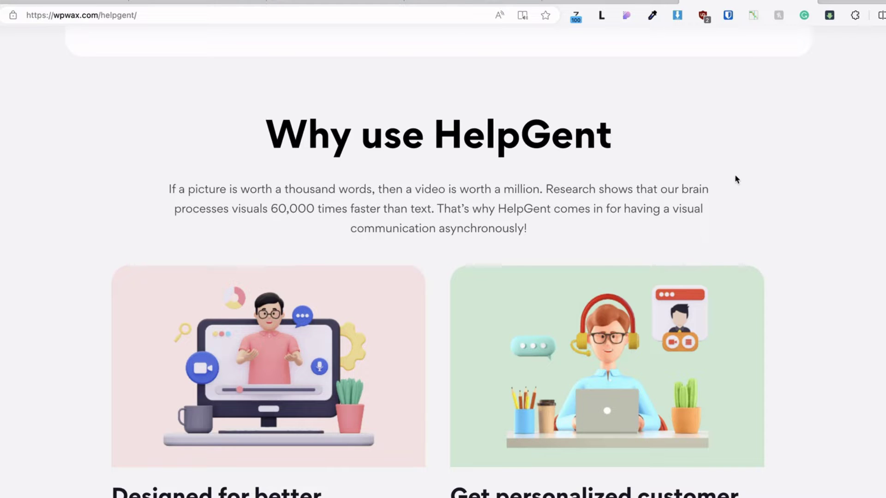
scroll(736, 180, "up", 8)
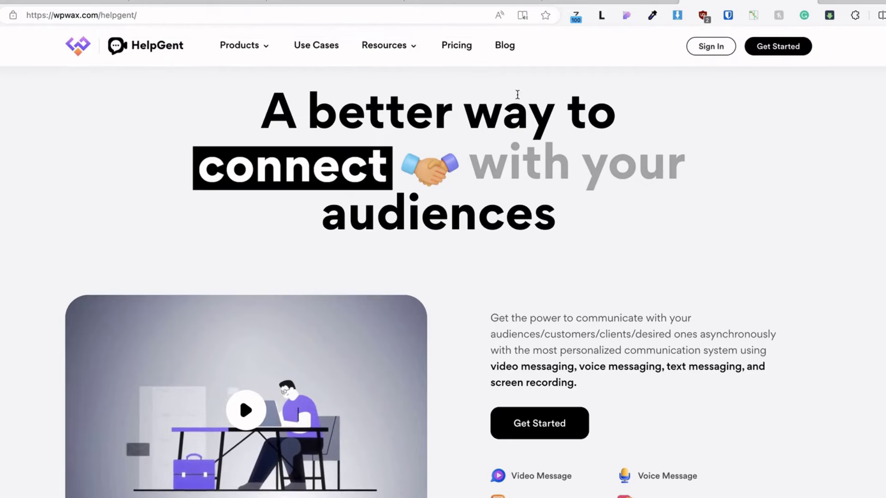
- Open the HelpGent pricing page and compare the yearly and lifetime prices of the plans
left_click(457, 45)
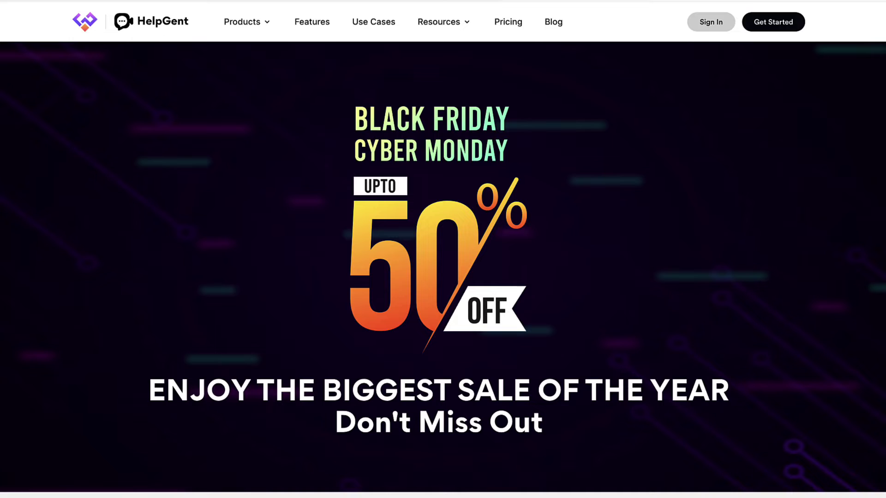
scroll(148, 228, "down", 8)
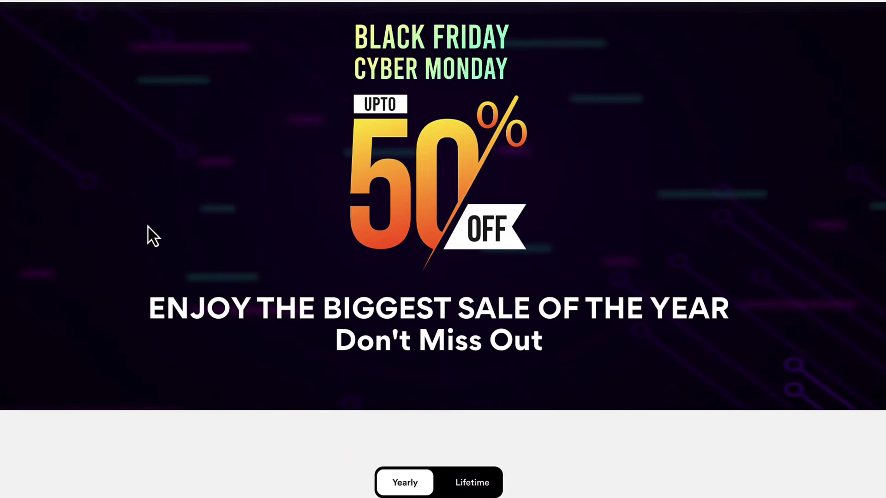
scroll(148, 224, "down", 3)
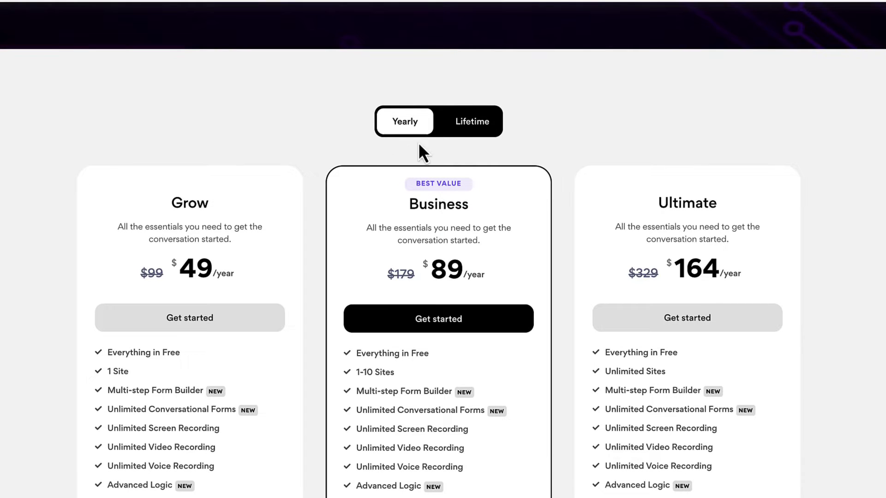
left_click(486, 122)
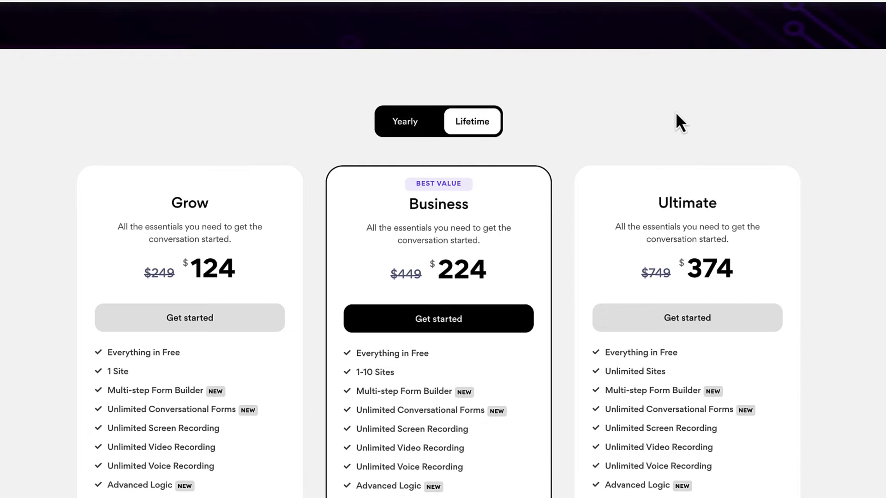
left_click(410, 124)
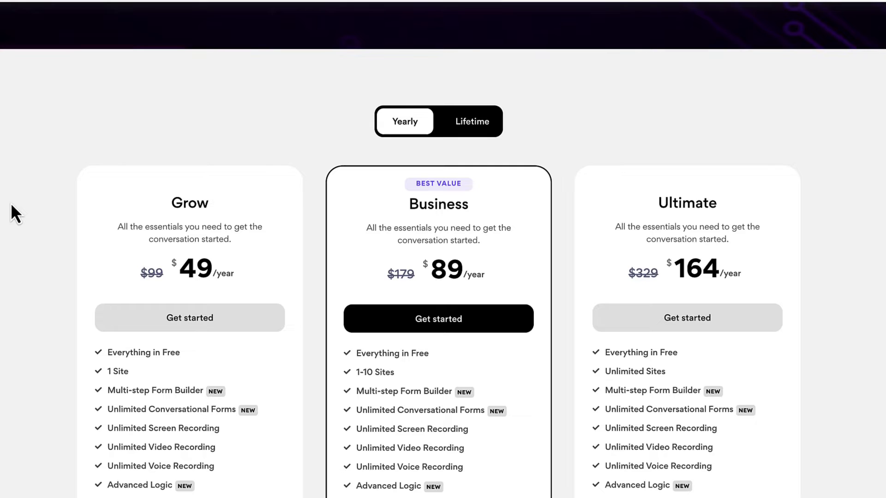
scroll(95, 267, "down", 1)
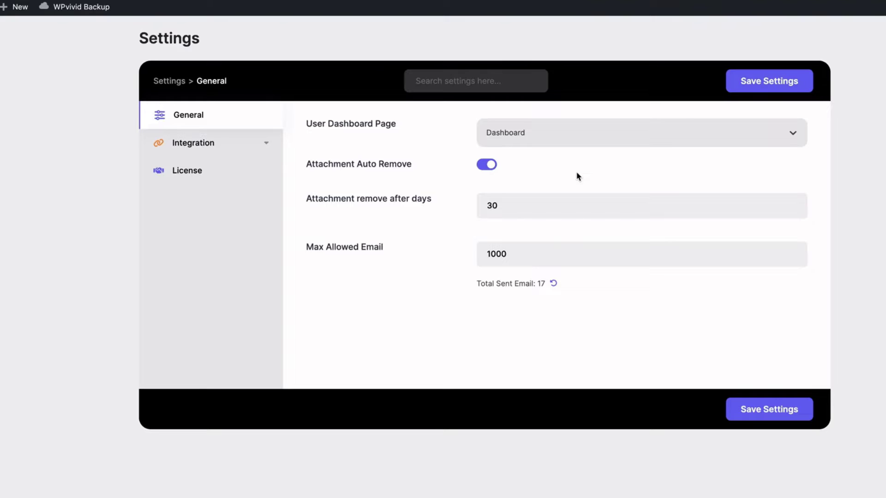
- Set attachments to be removed after 14 days in the HelpGent general settings and save the settings
left_click_drag(497, 206, 476, 204)
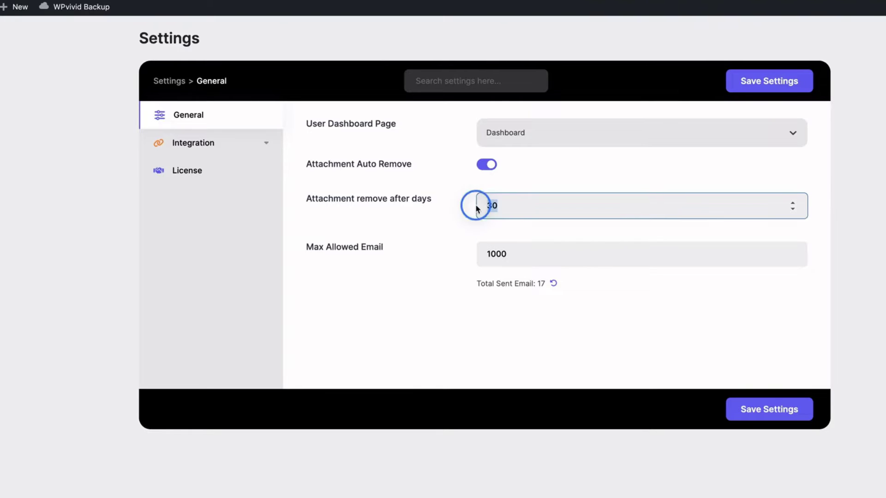
type("14")
left_click(324, 321)
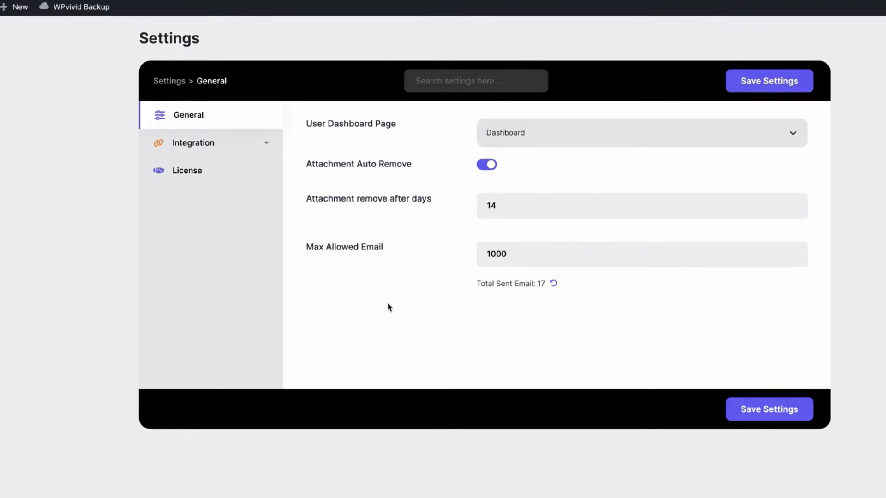
left_click_drag(525, 252, 463, 254)
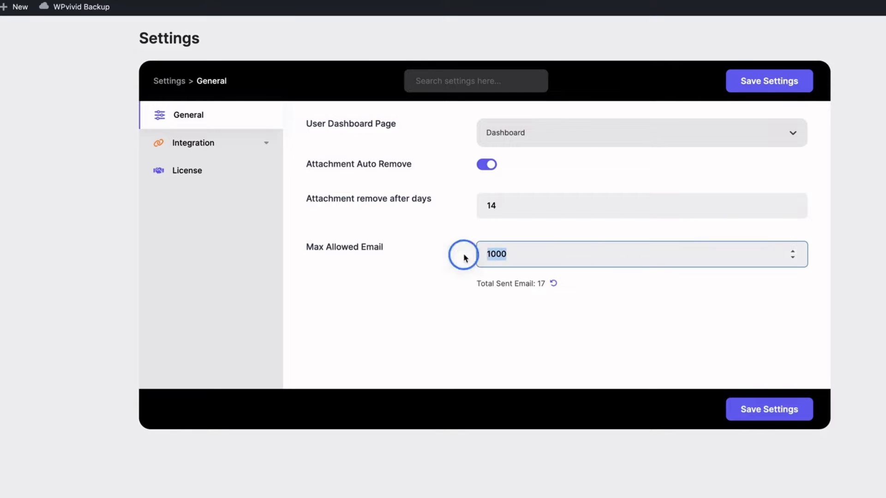
left_click(779, 417)
- Show the Cloud Storage integrations in the HelpGent settings
left_click(211, 144)
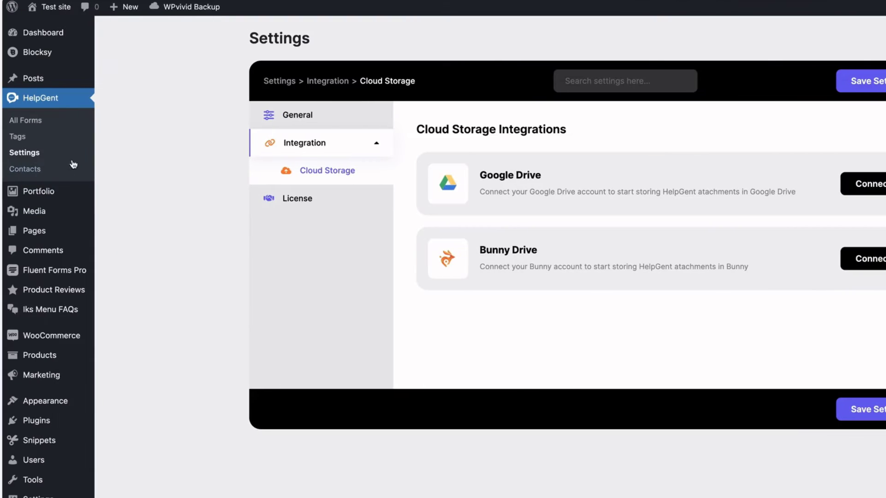
- Open the Support form's responses from the list of all forms and display the second conversation
left_click(34, 128)
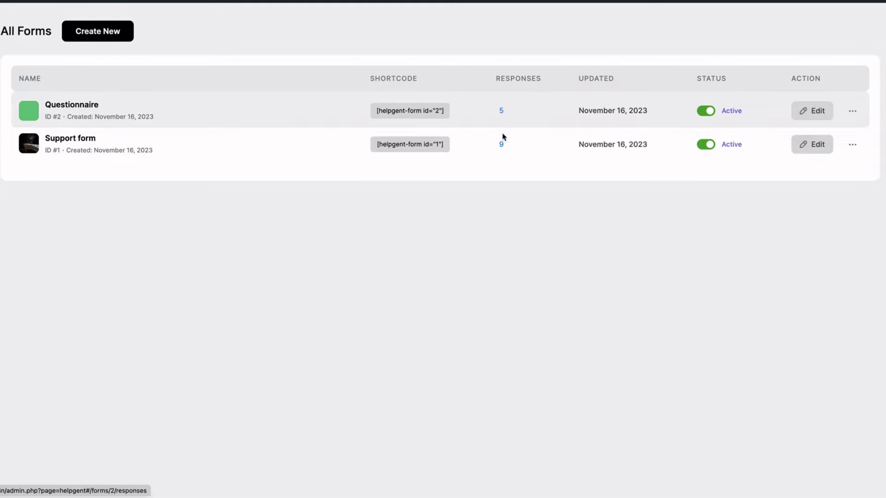
left_click(502, 143)
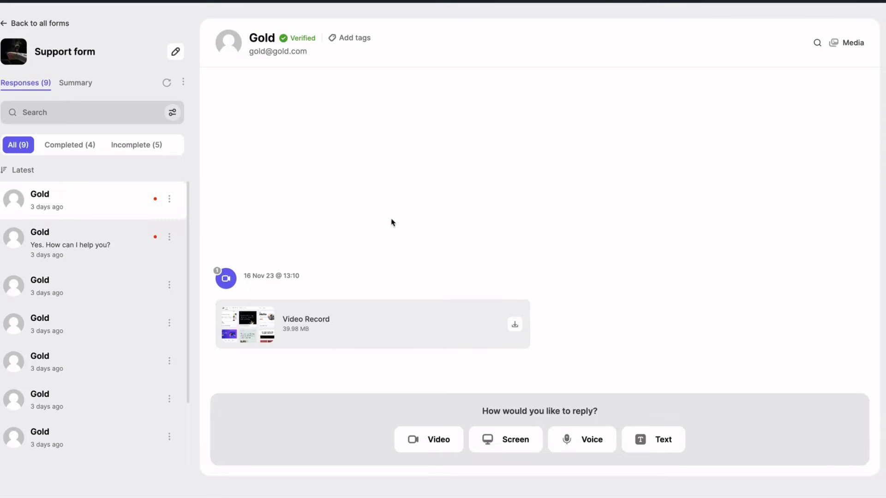
left_click(78, 252)
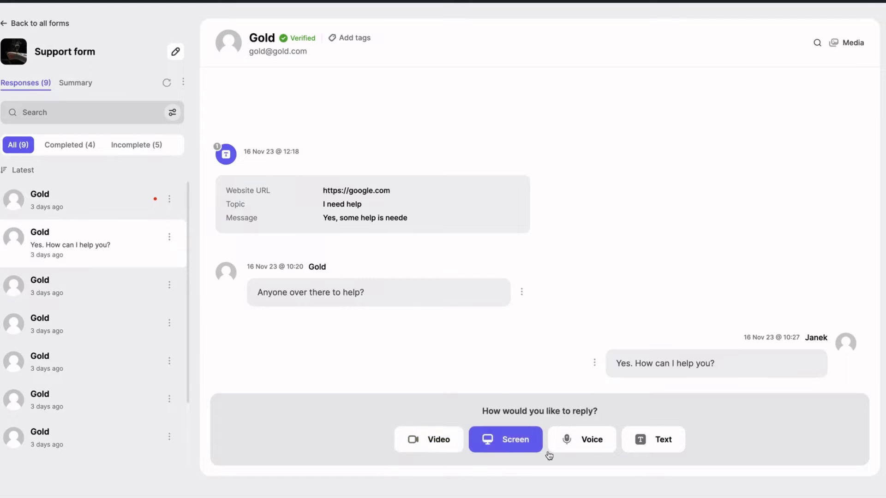
- Send the text reply "asasasas" in the open conversation
left_click(662, 441)
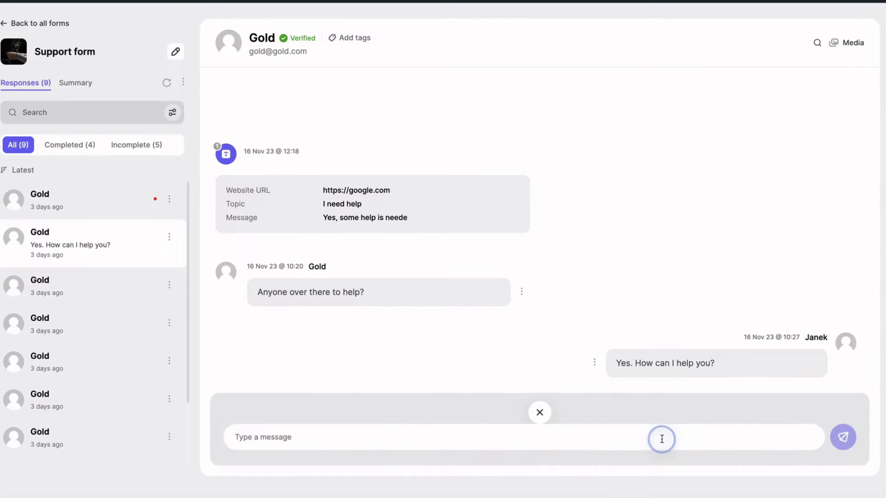
type("asasasas")
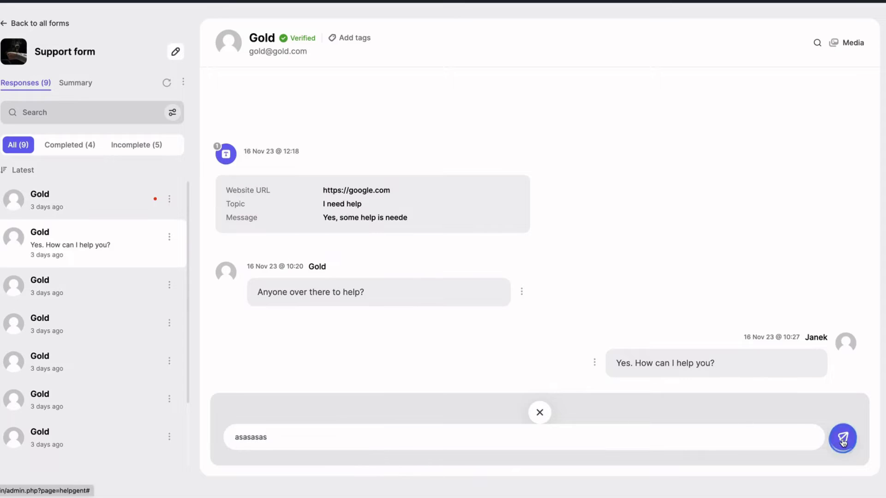
key("Return")
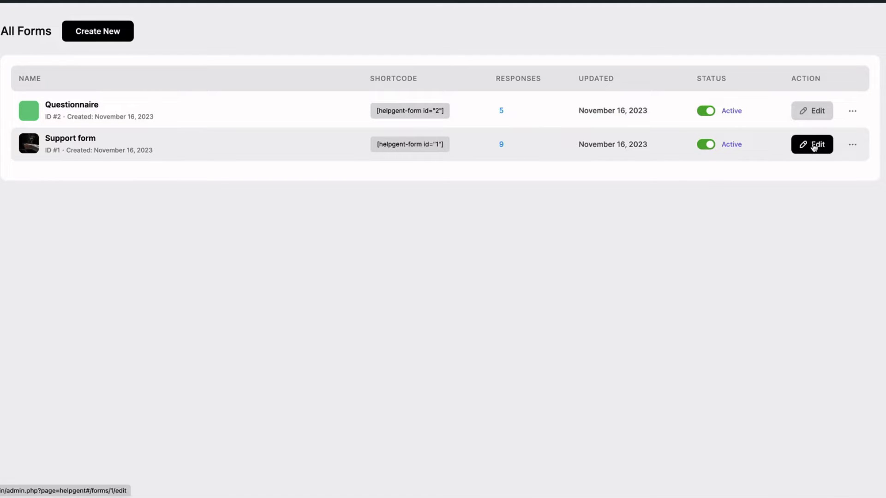
- Open a preview of the Support form from its additional actions in the forms list
left_click(852, 146)
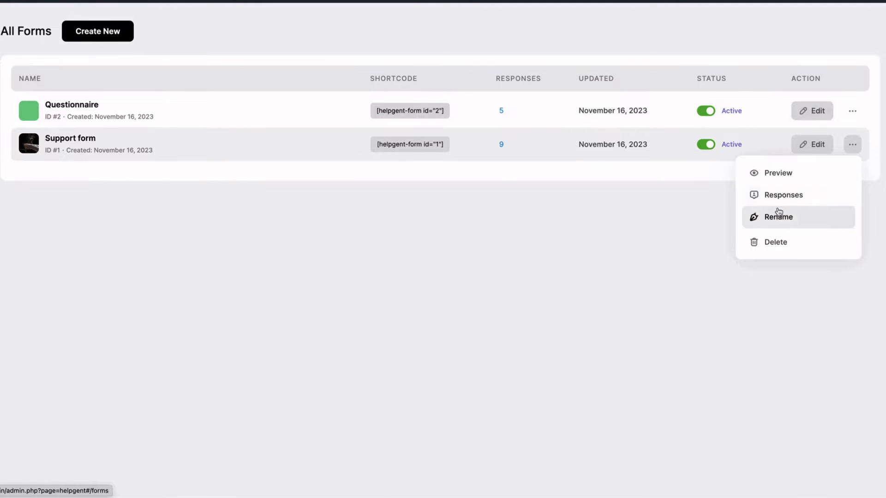
left_click(854, 146)
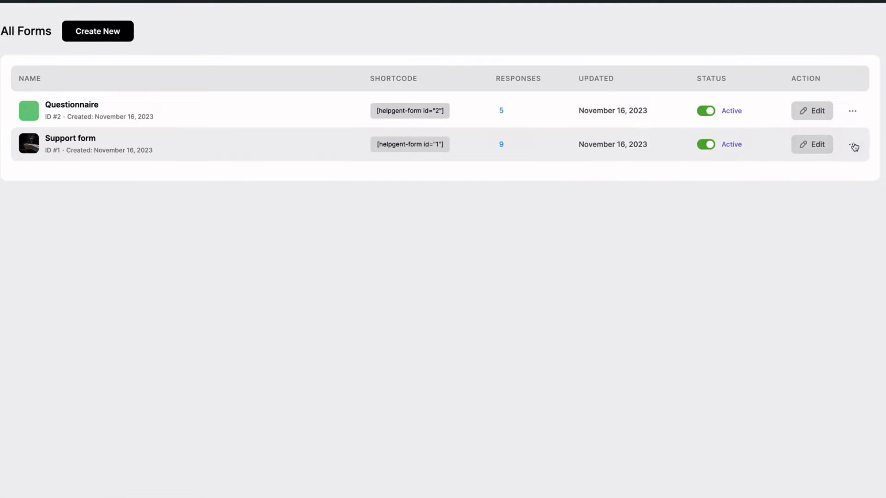
left_click(853, 146)
left_click(776, 179)
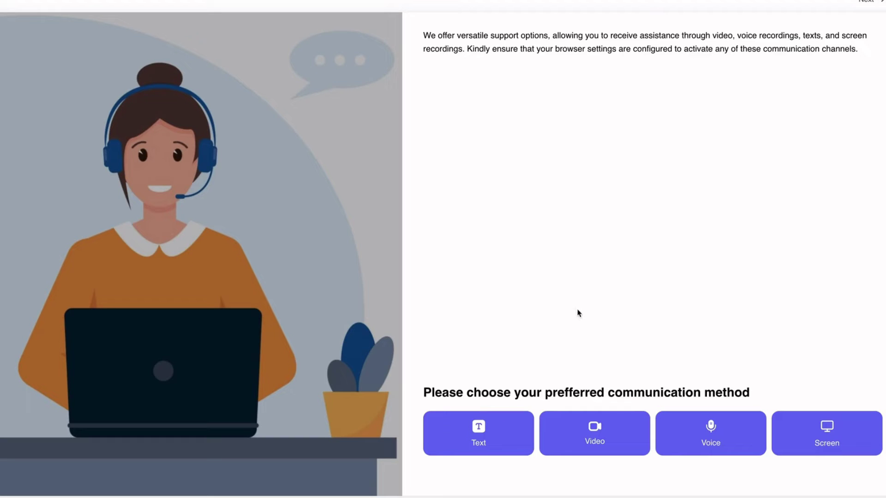
- Examine the text message fields and the video options in the Support form preview
left_click(484, 430)
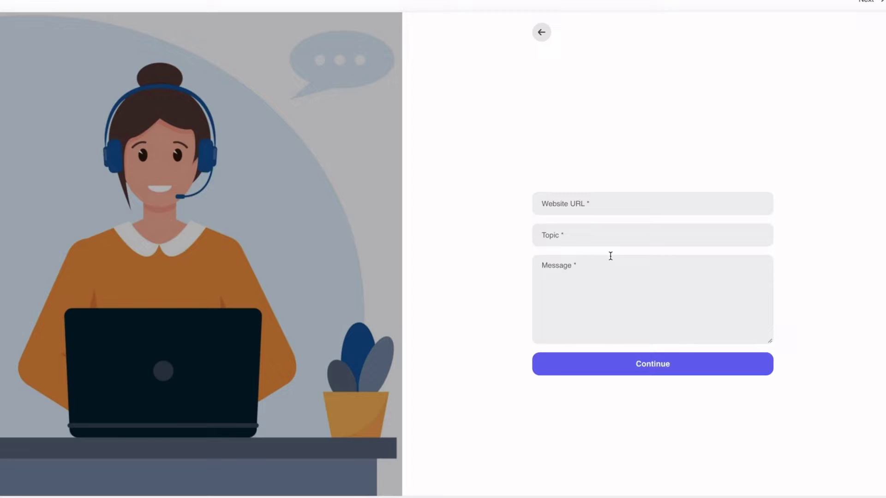
left_click(540, 32)
left_click(596, 432)
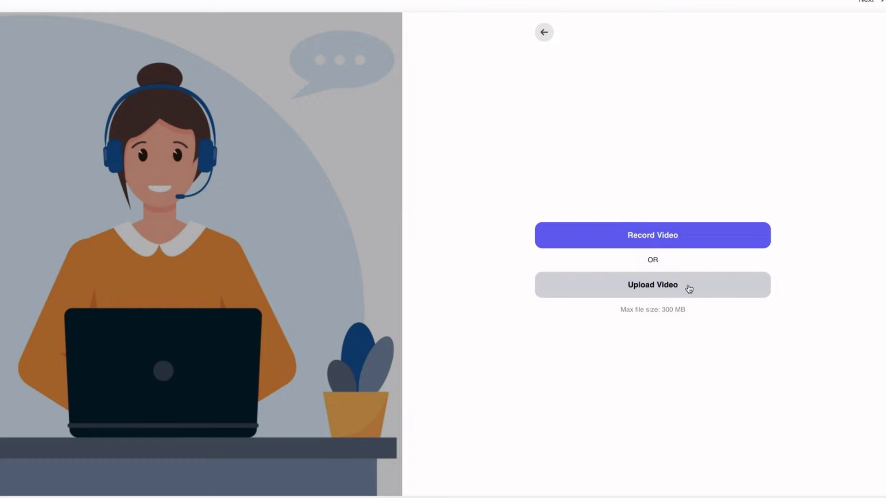
left_click(542, 34)
- Choose voice as the communication method, record a voice message and stop the recording
left_click(682, 413)
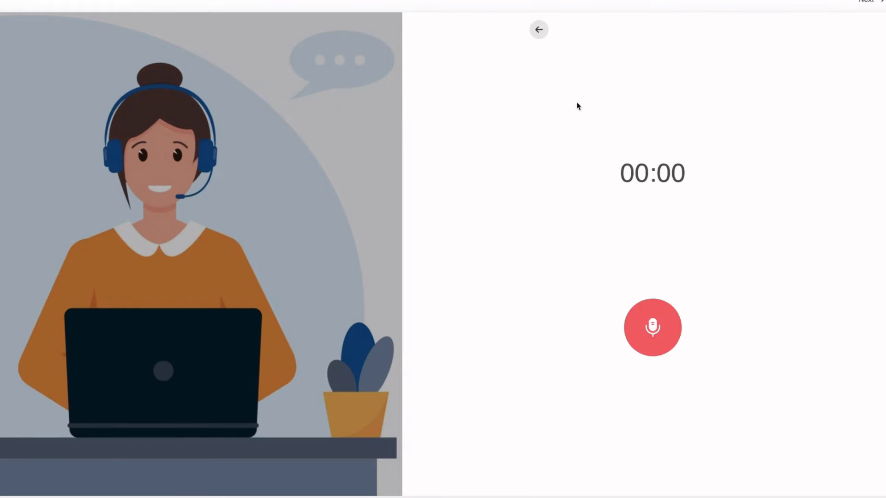
left_click(651, 327)
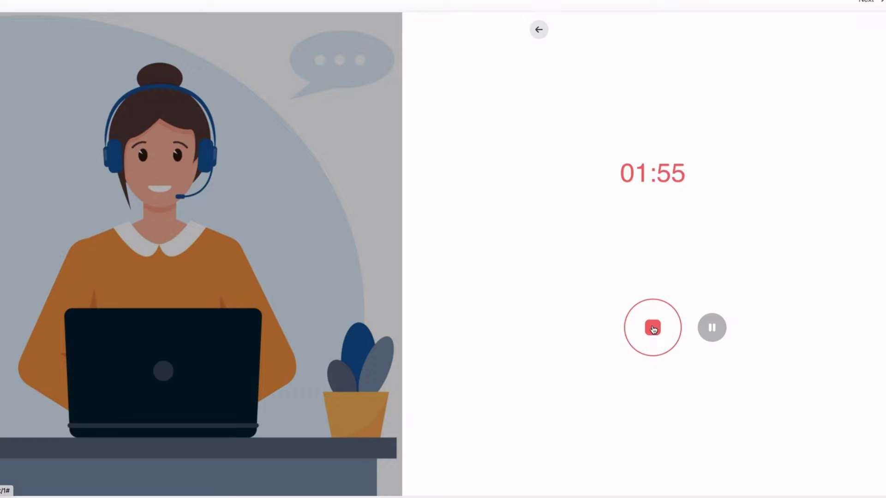
left_click(653, 328)
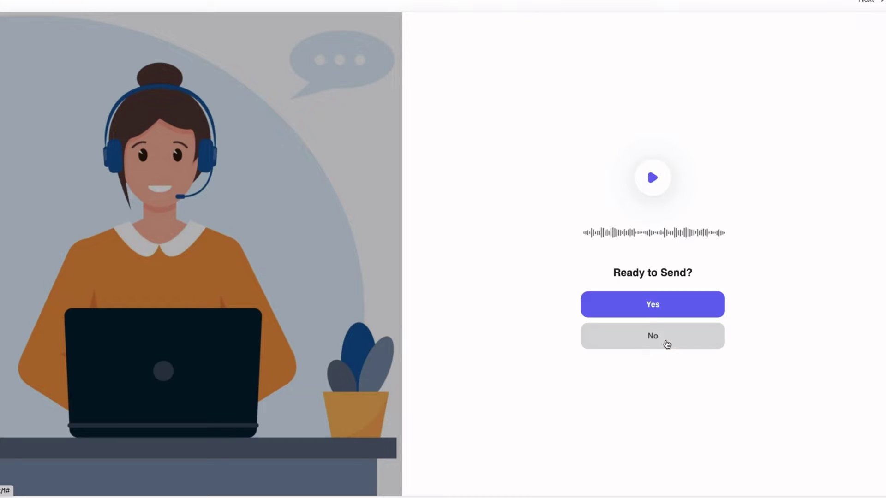
- Send the recorded voice message and follow the FAQ page link on the thank-you screen
left_click(652, 306)
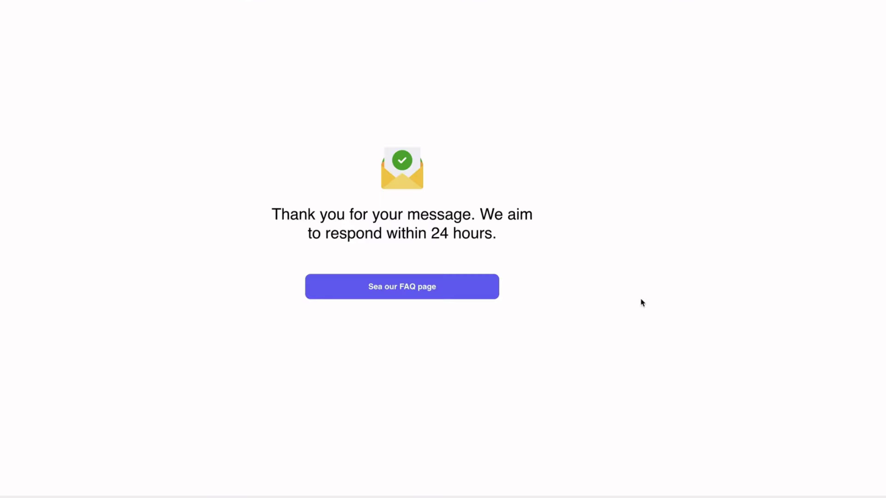
left_click(418, 290)
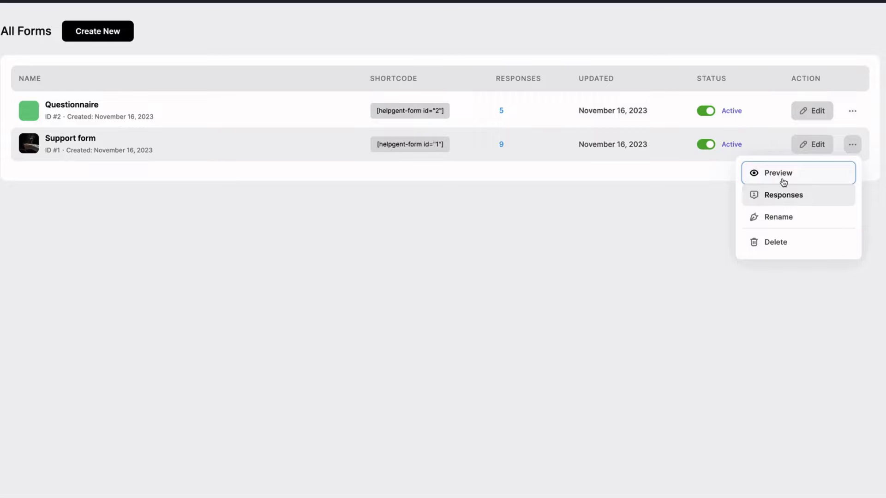
- Preview the Support form again, choose screen as the communication method and view the screen-sharing options without sharing anything
left_click(780, 179)
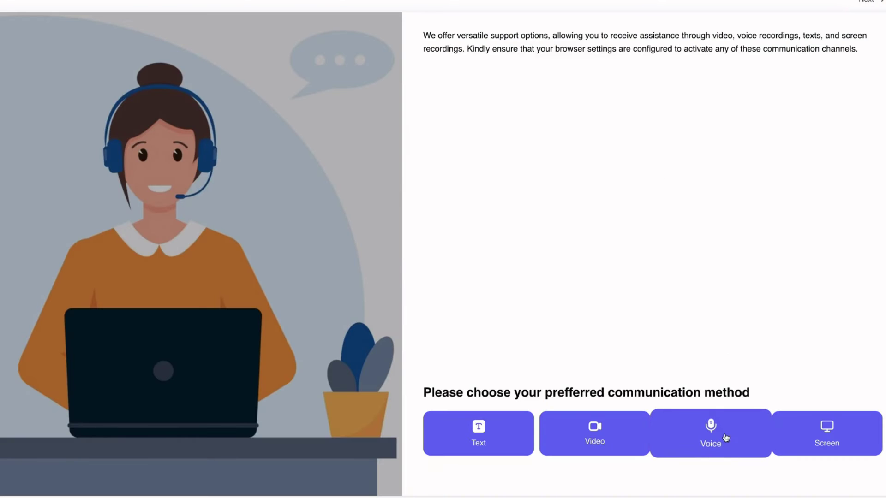
left_click(824, 431)
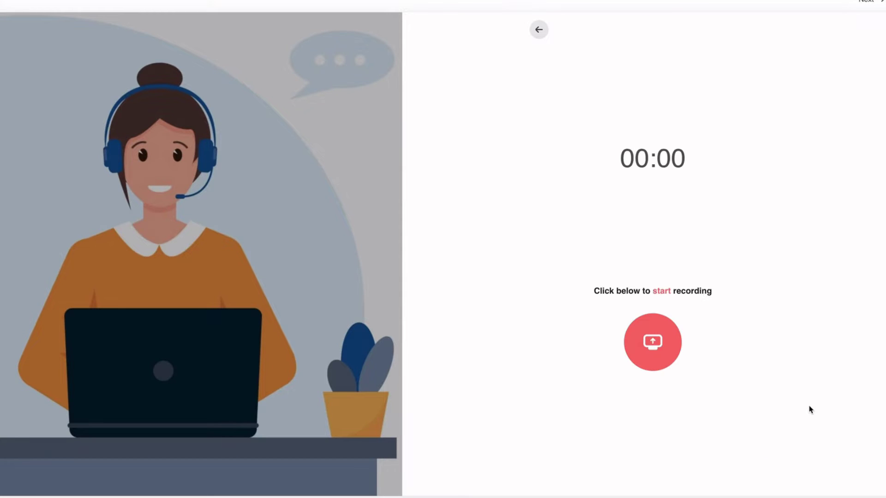
left_click(651, 342)
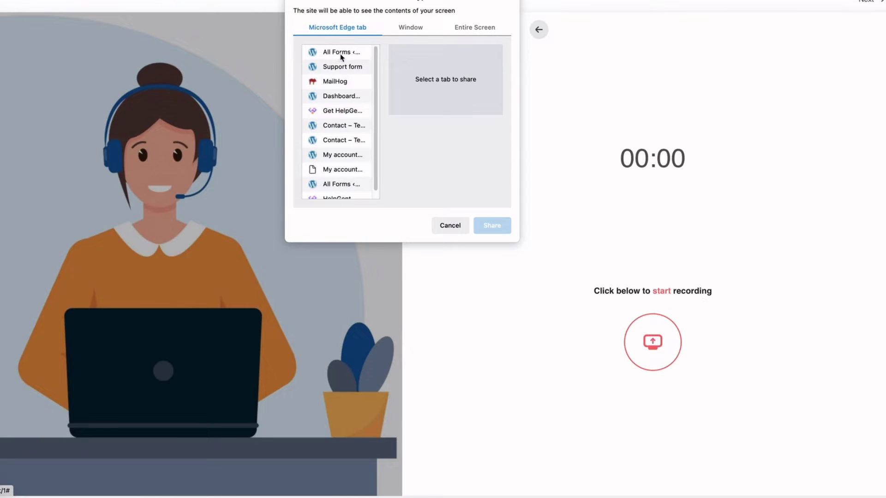
left_click(445, 228)
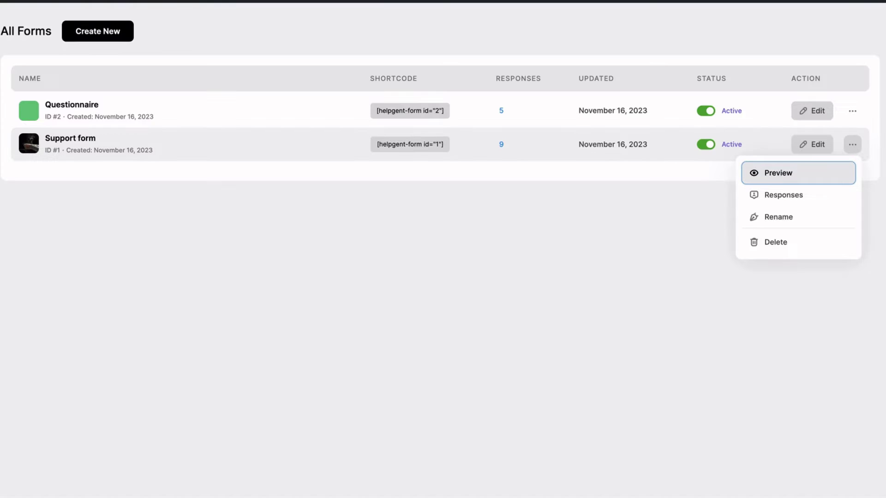
left_click(691, 199)
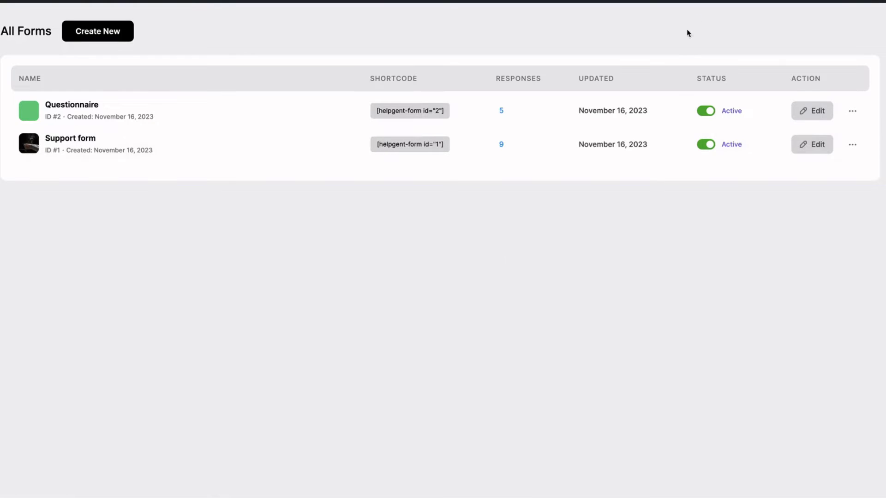
- Start a new form from a template and look through the templates offered in the gallery
left_click(95, 33)
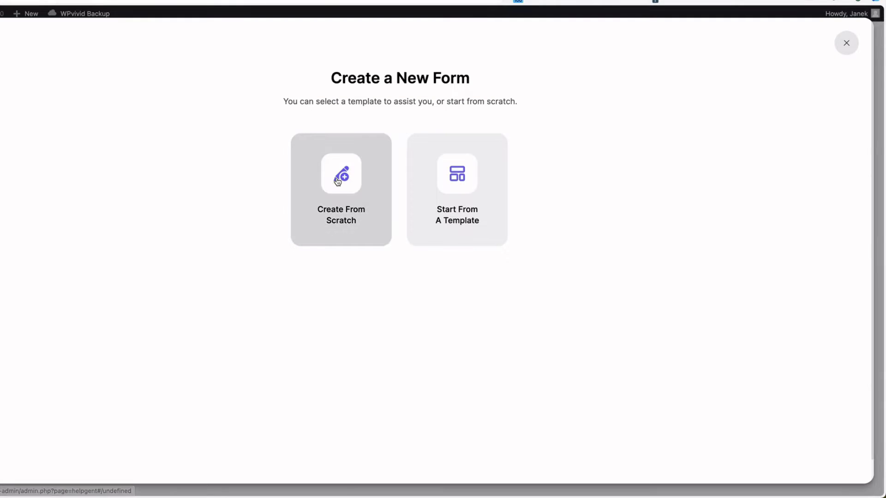
left_click(471, 176)
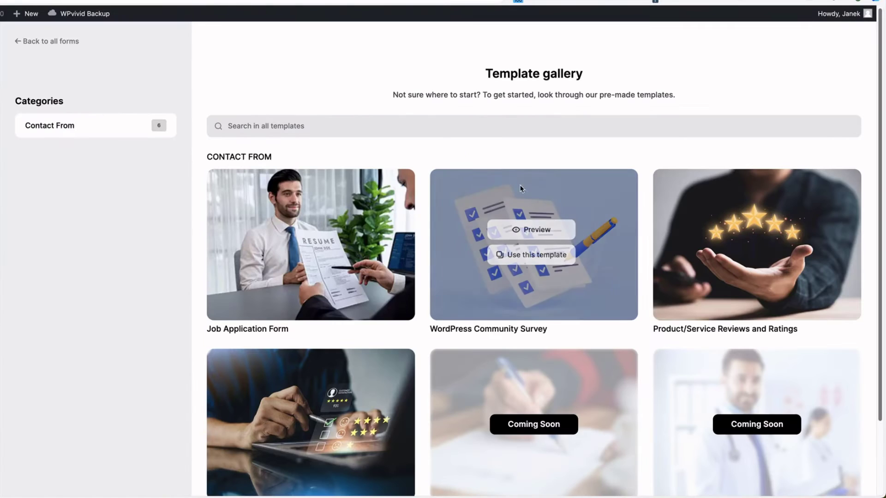
scroll(110, 271, "down", 2)
scroll(110, 271, "down", 1)
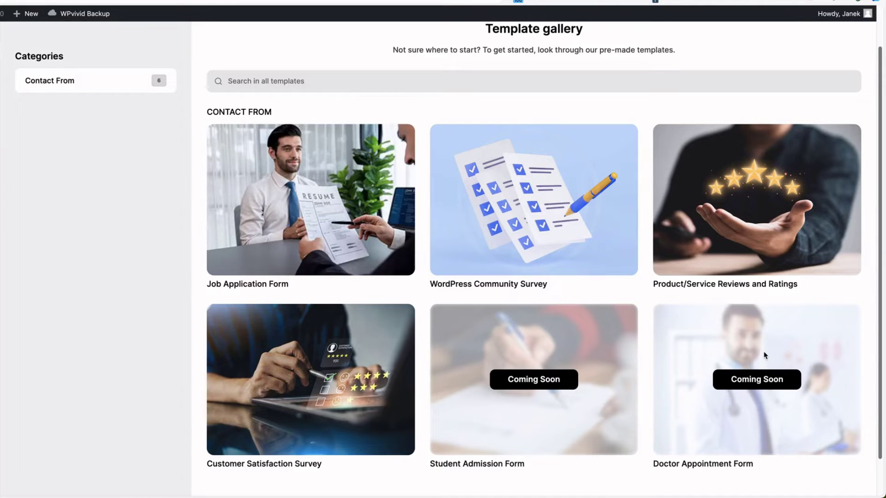
mouse_move(713, 257)
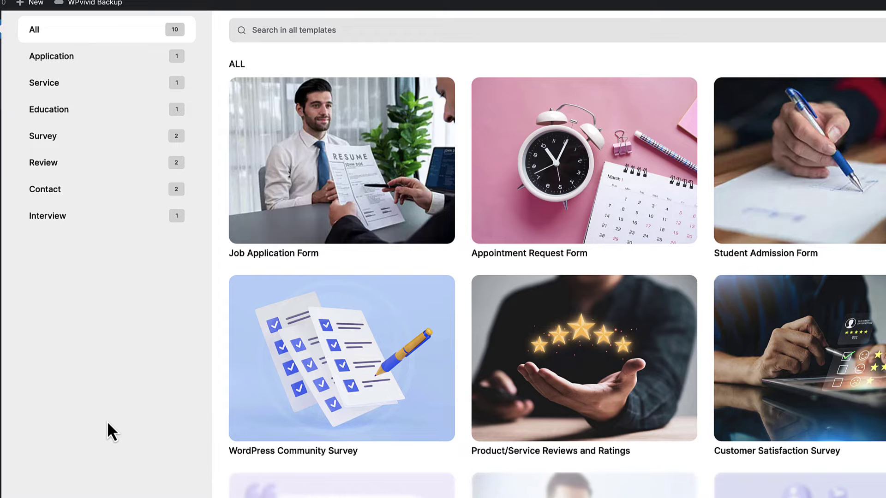
mouse_move(536, 383)
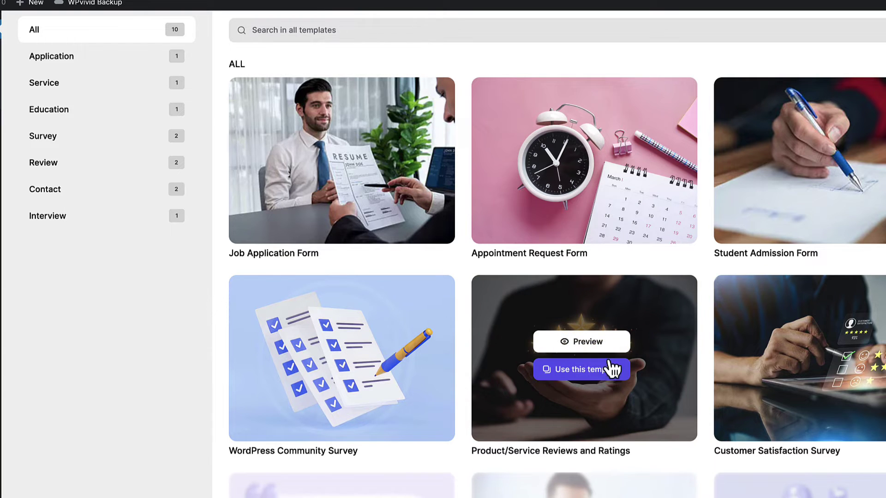
mouse_move(805, 347)
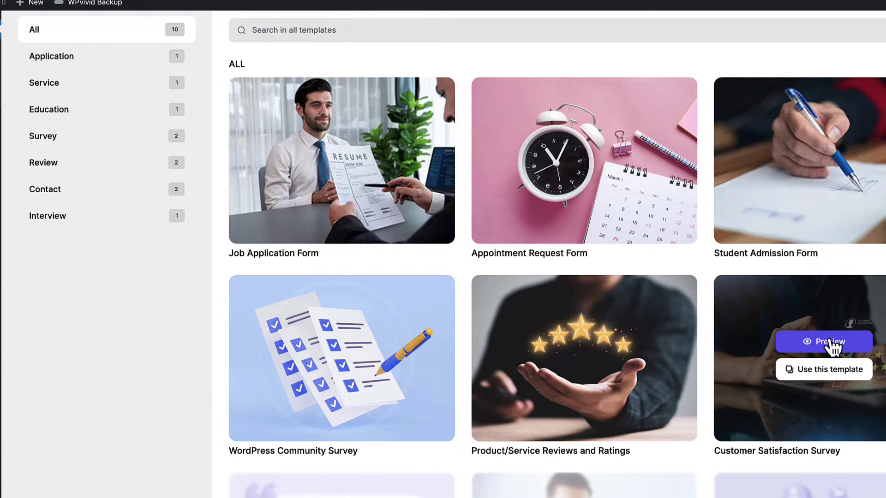
- Preview the Customer Satisfaction Survey template, begin the survey and answer the overall satisfaction question with 9
left_click(830, 343)
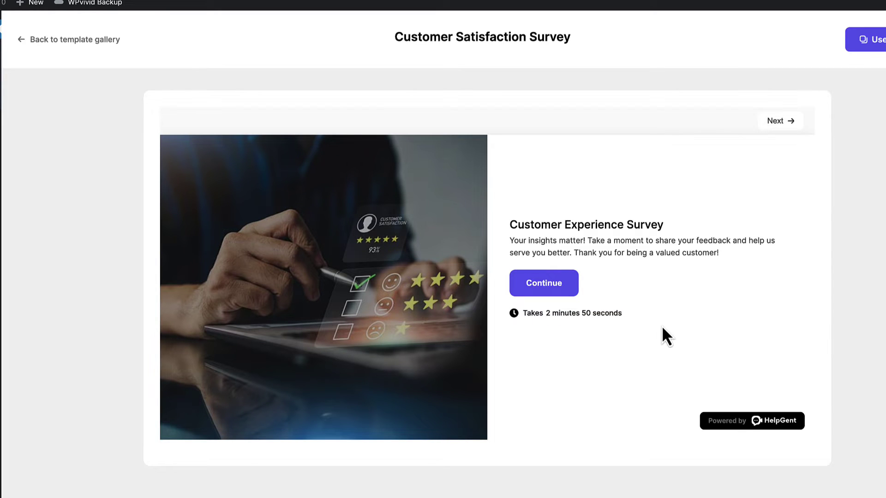
key("Return")
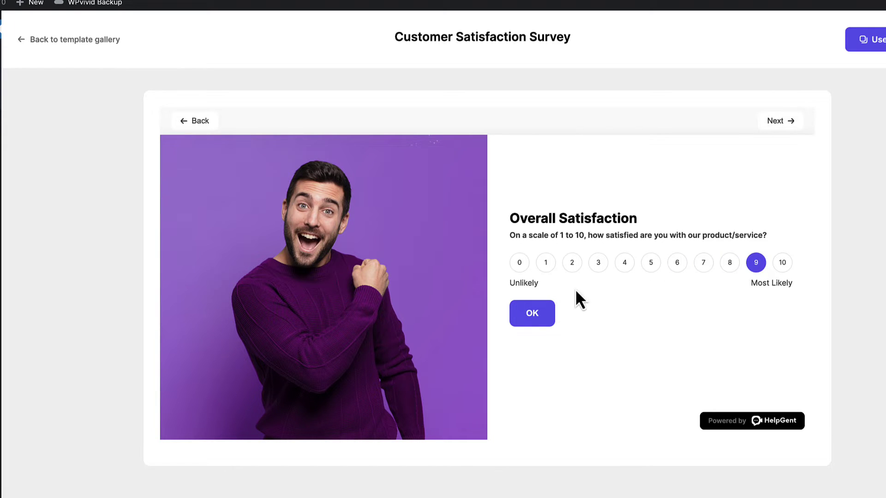
left_click(546, 314)
- Answer the favorite feature question with "asasas" and rate the likelihood to recommend 8
left_click(257, 270)
type("asasas")
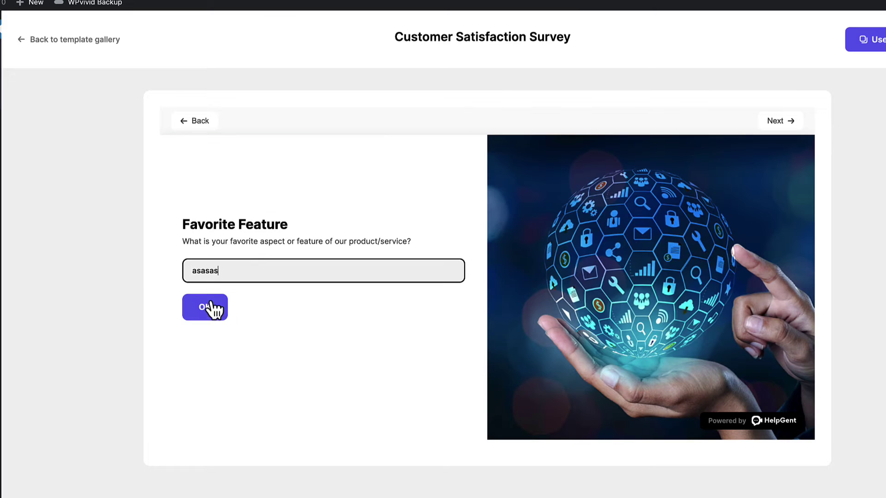
left_click(206, 307)
left_click(552, 277)
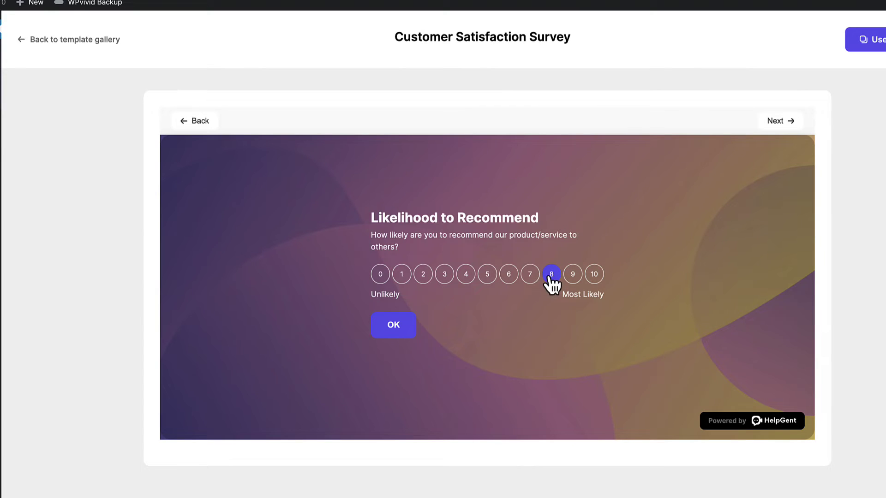
left_click(400, 331)
- Enter "asasa" as the additional comment and answer the user experience question with Good
left_click(631, 252)
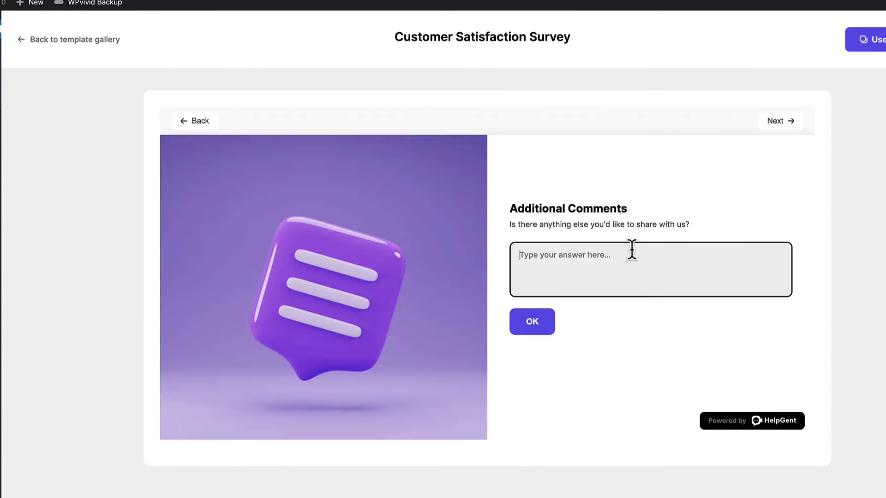
type("asasa")
left_click(532, 321)
left_click(203, 255)
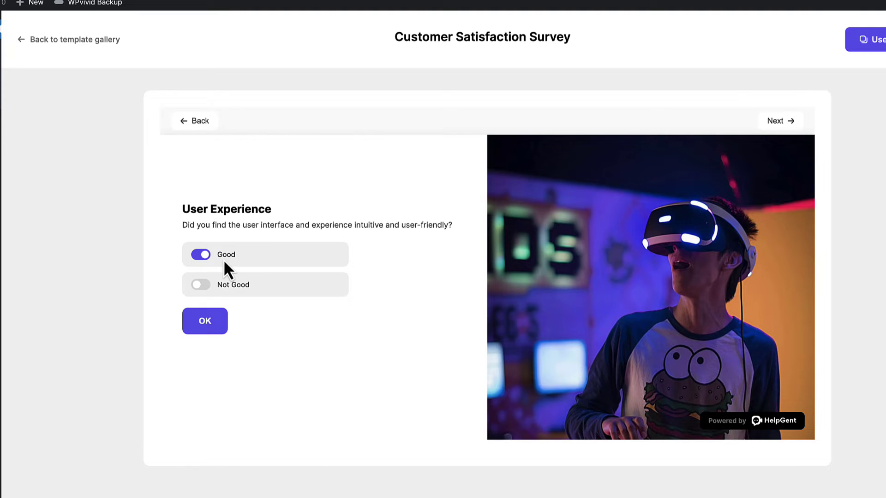
left_click(201, 326)
- Rate the product/service quality 6 stars and submit an answer to the Expectations vs. Reality question
left_click(600, 265)
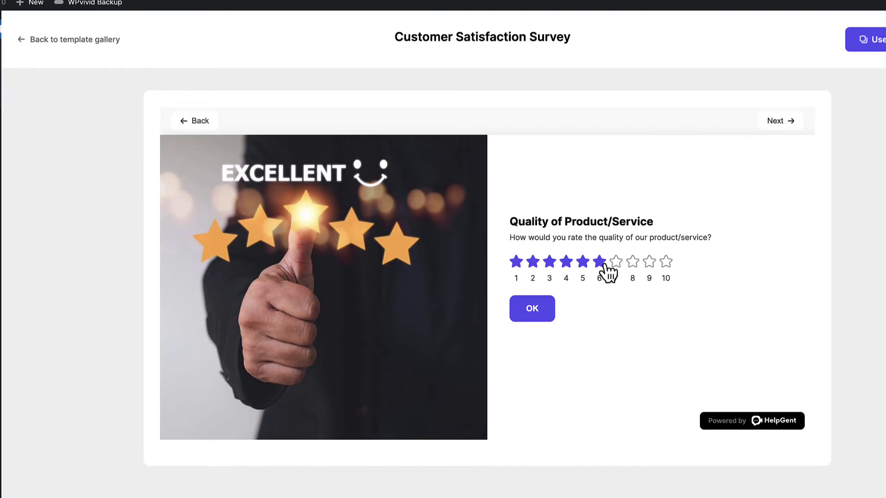
left_click(532, 308)
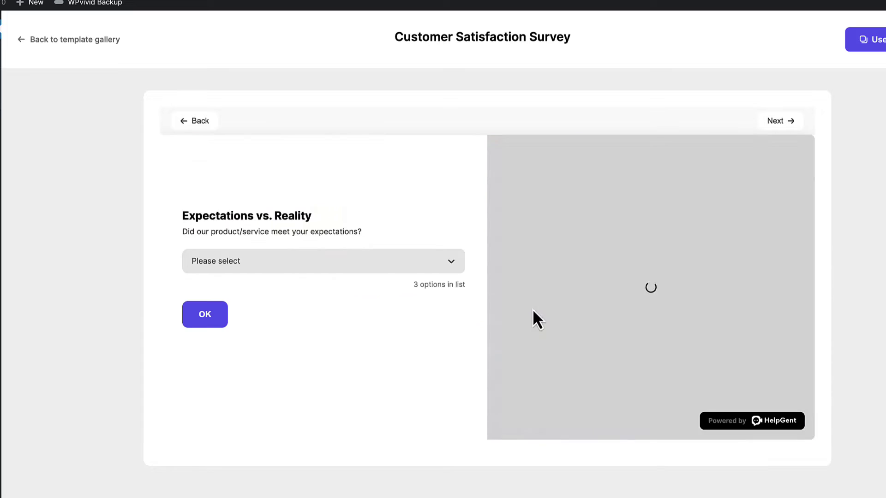
left_click(284, 265)
left_click(239, 325)
left_click(207, 320)
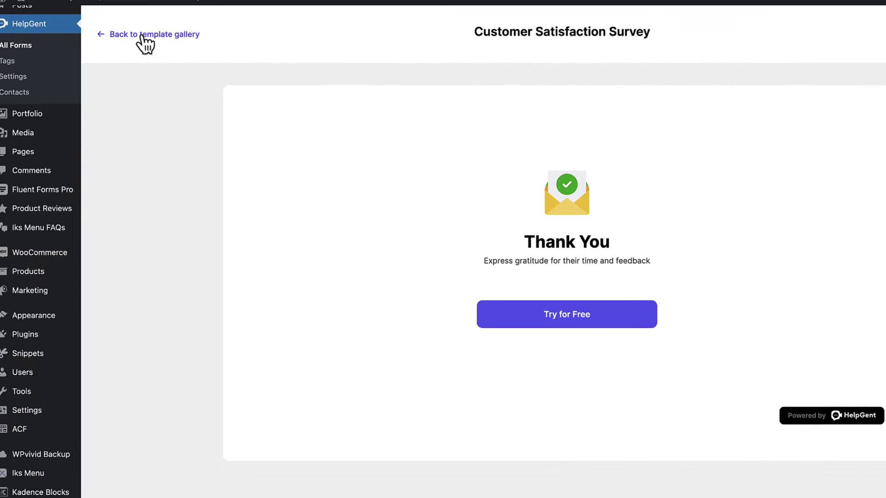
- Return to the template gallery and examine its categories and available templates
left_click(152, 36)
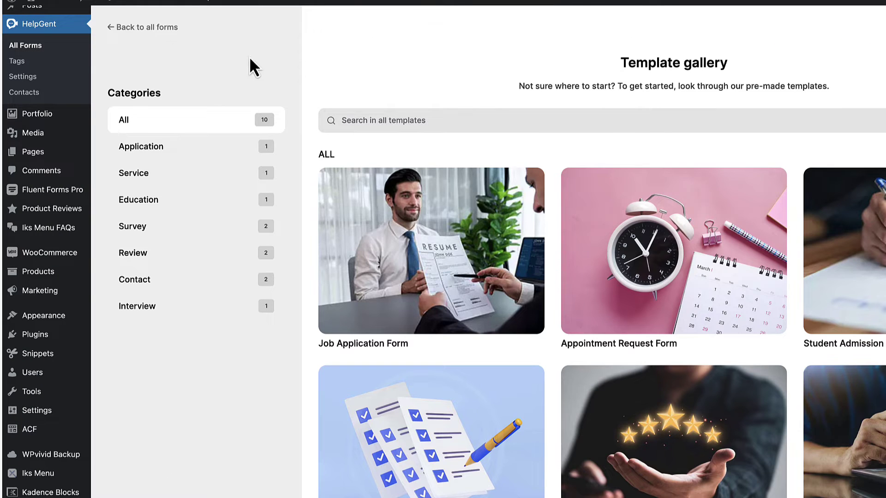
scroll(813, 140, "down", 2)
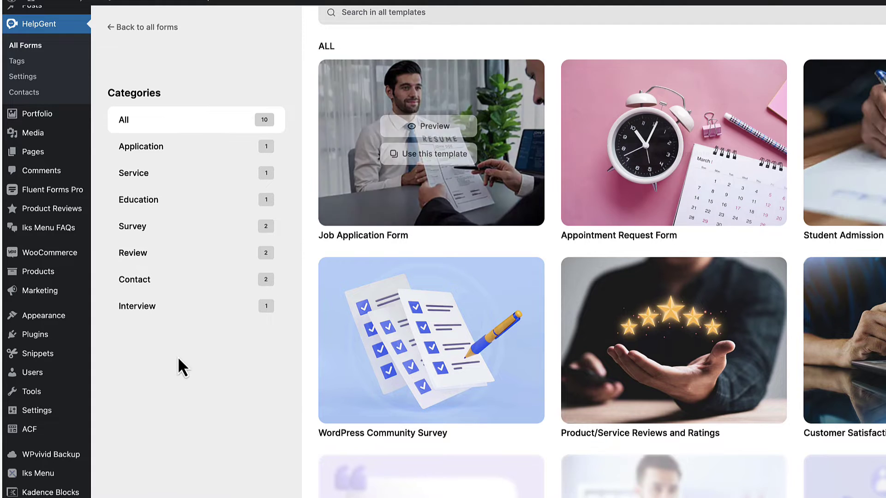
scroll(175, 373, "up", 1)
mouse_move(440, 159)
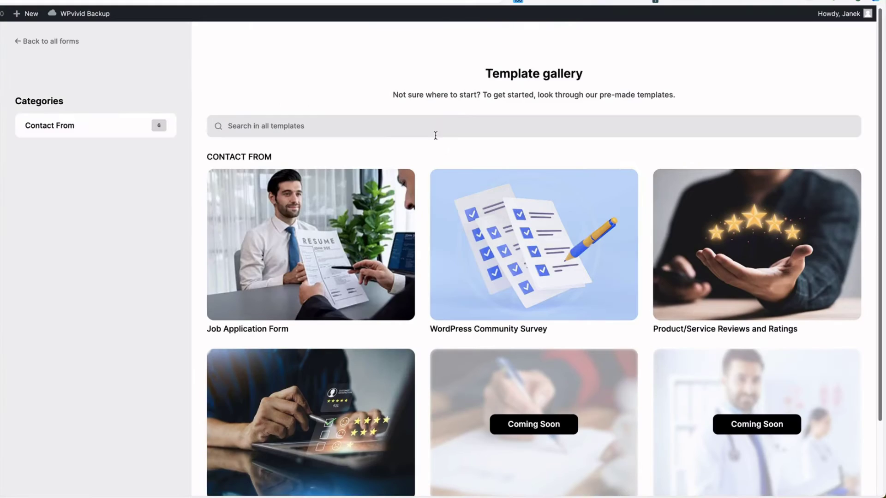
- Leave the template gallery, start a new form from scratch and name it "Demo"
left_click(48, 42)
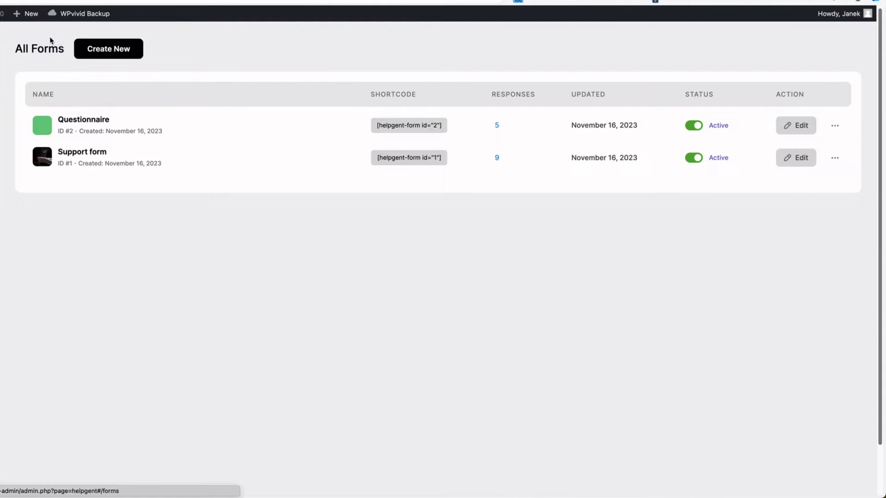
left_click(112, 54)
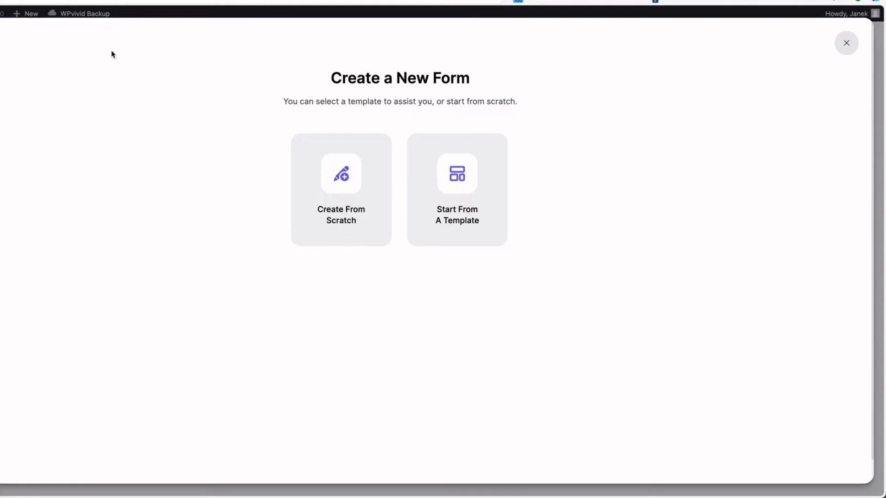
left_click(354, 178)
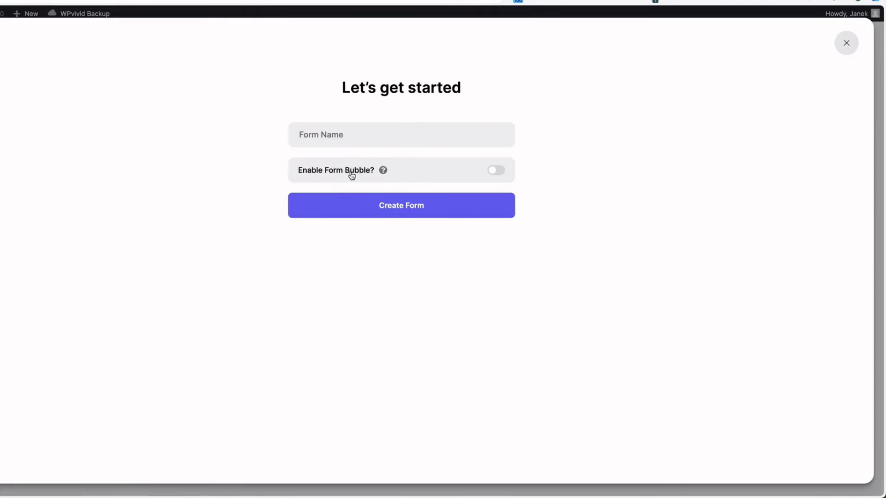
left_click(350, 131)
type("CDemo")
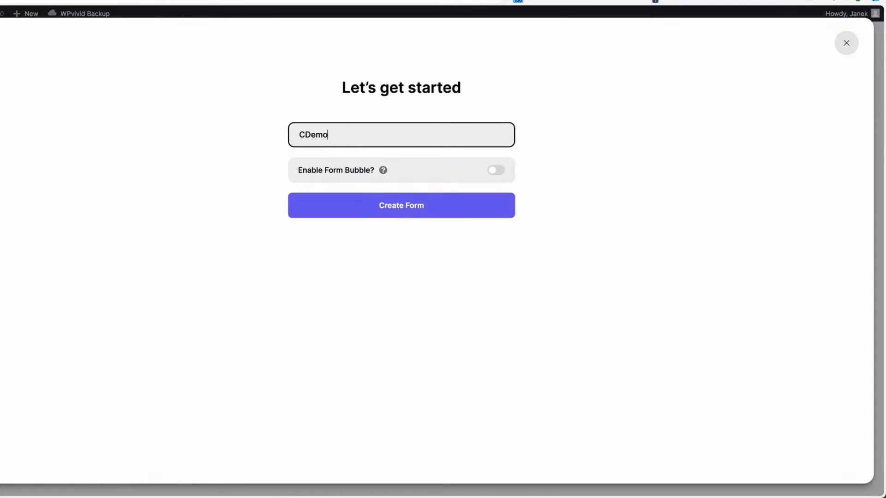
key("BackSpace")
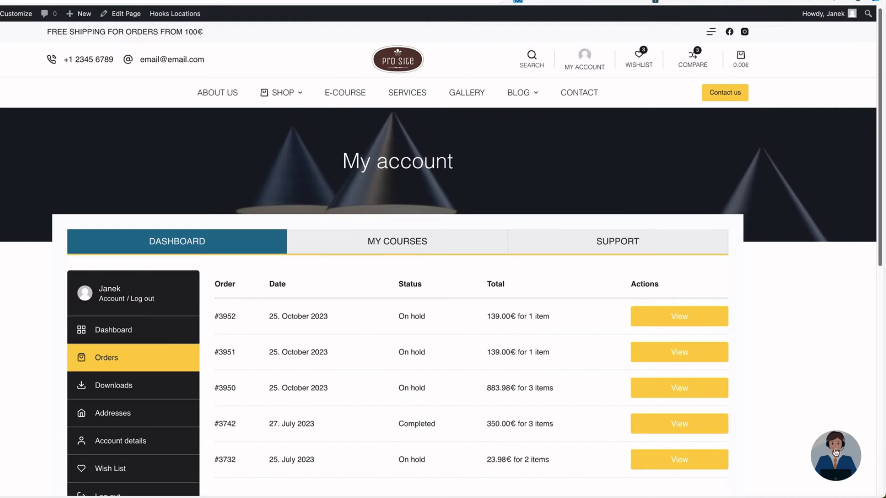
- Open the support form bubble on the site's My account page to view its communication options, and close it
left_click(833, 458)
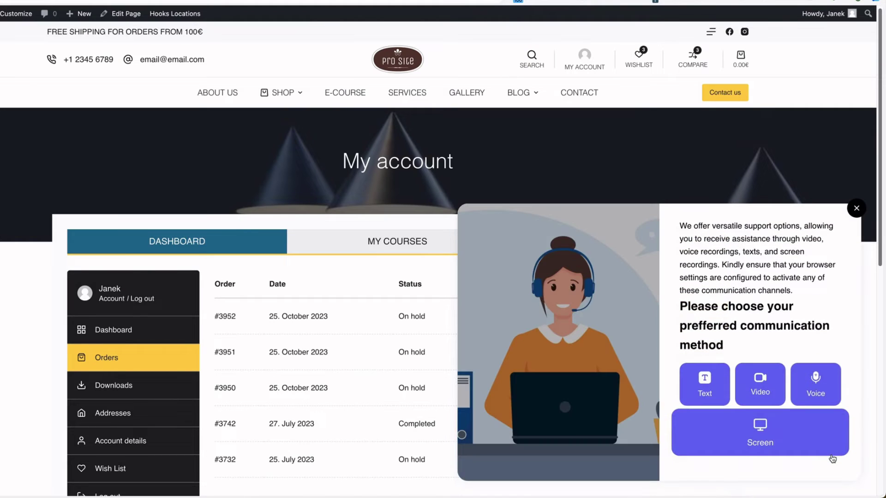
left_click(855, 209)
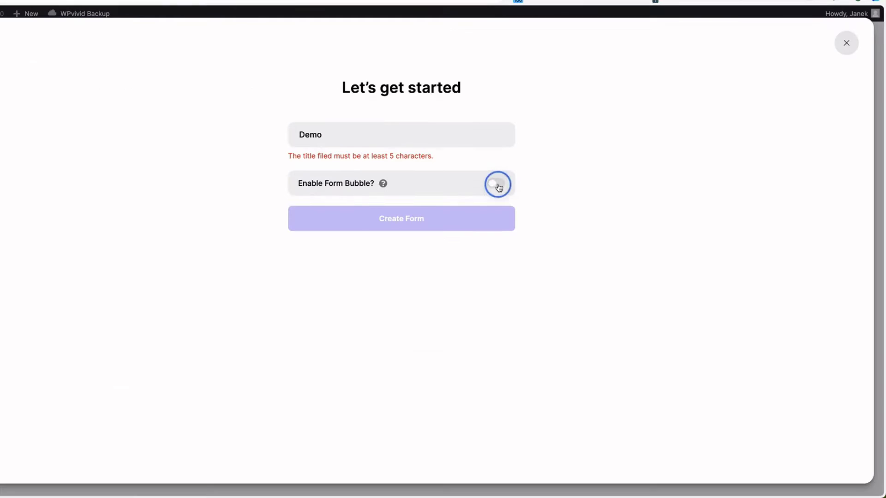
- Enable the form bubble for the new form and set it to display on the SHOP page
left_click(496, 183)
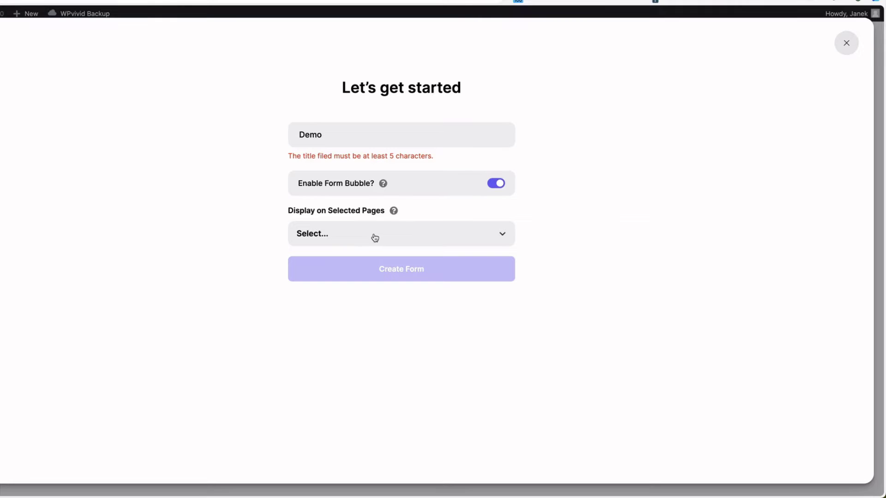
left_click(348, 229)
type("s")
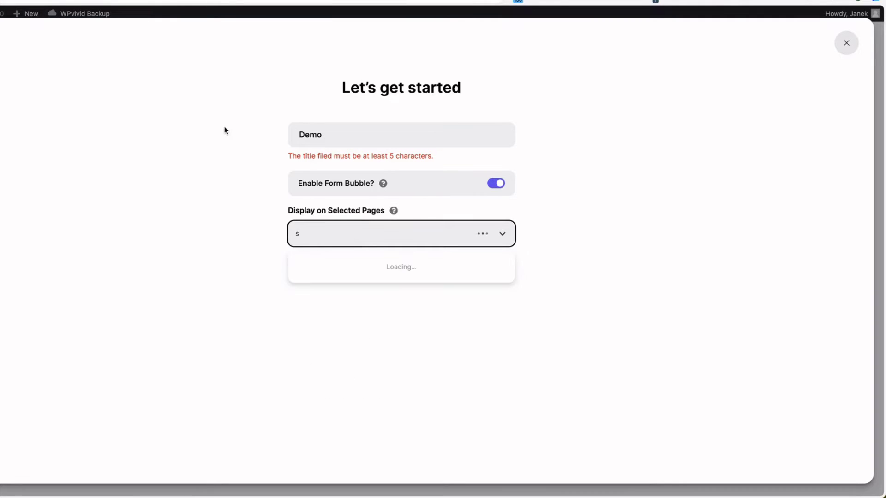
type("hop")
key("Return")
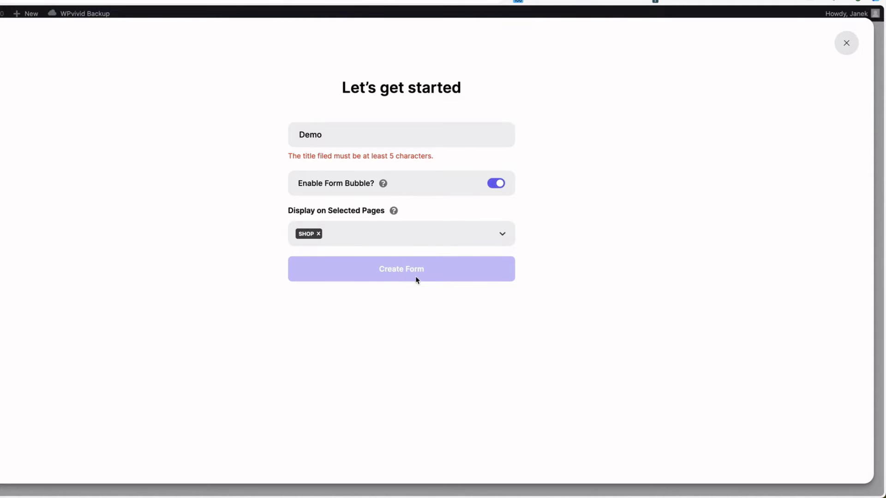
- Complete the form title as "Demo form", create the form and view its User validation screen
type("form")
left_click(407, 257)
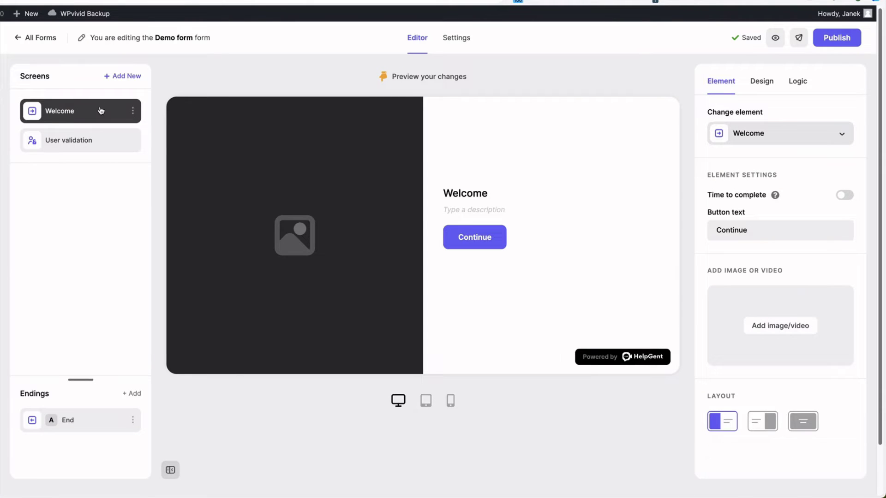
left_click(62, 140)
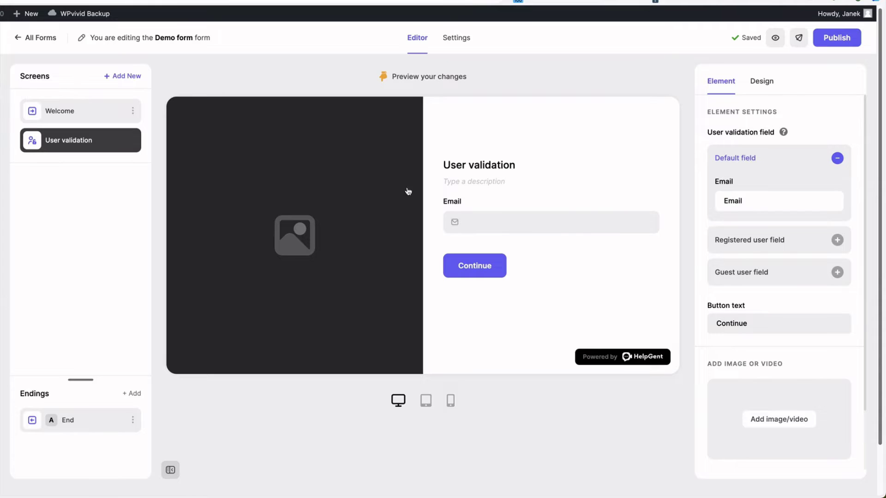
- Delete the Welcome screen from the form and confirm the deletion
left_click(99, 117)
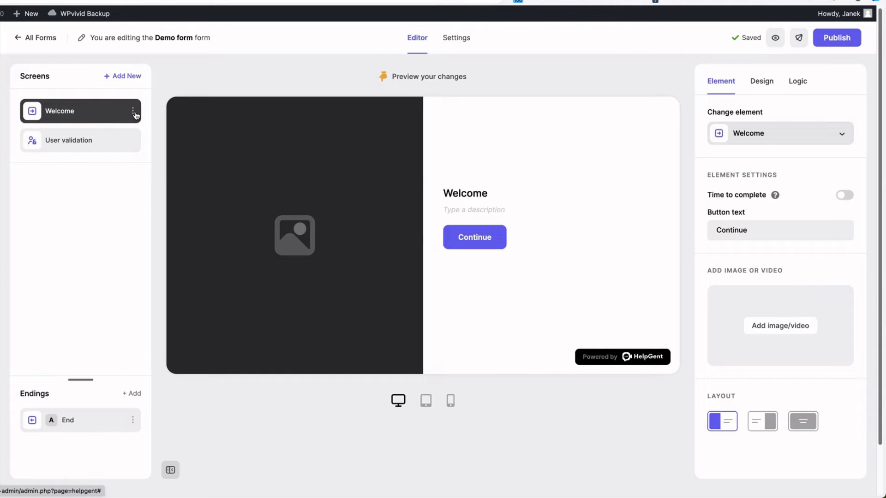
left_click(133, 111)
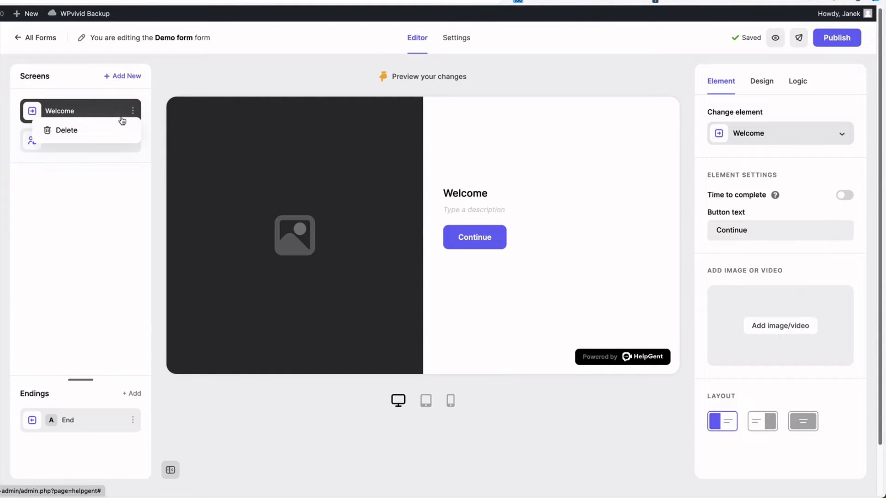
left_click(67, 131)
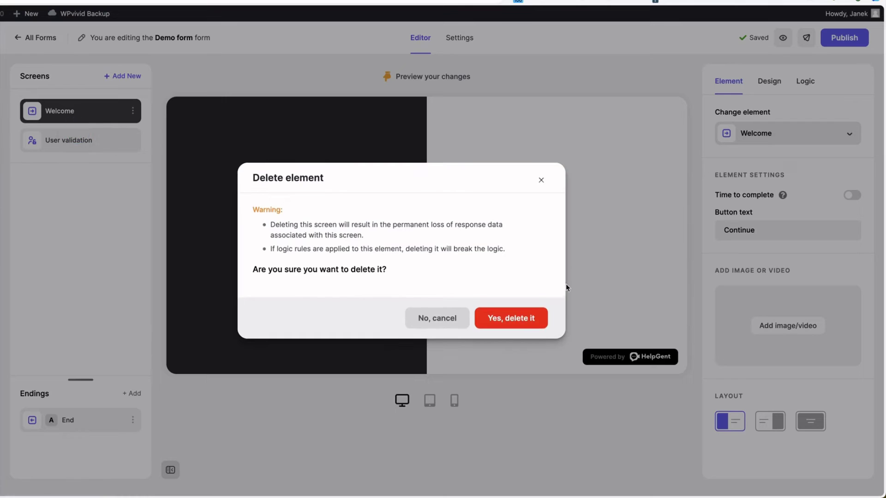
left_click(510, 318)
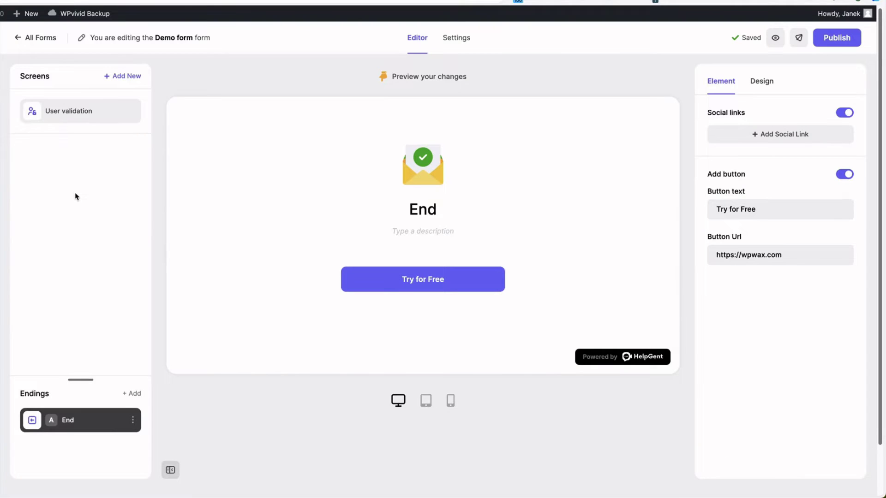
- Examine the User validation screen's registered and guest user fields, including the visibility options for Name, Company name and Phone number
left_click(90, 110)
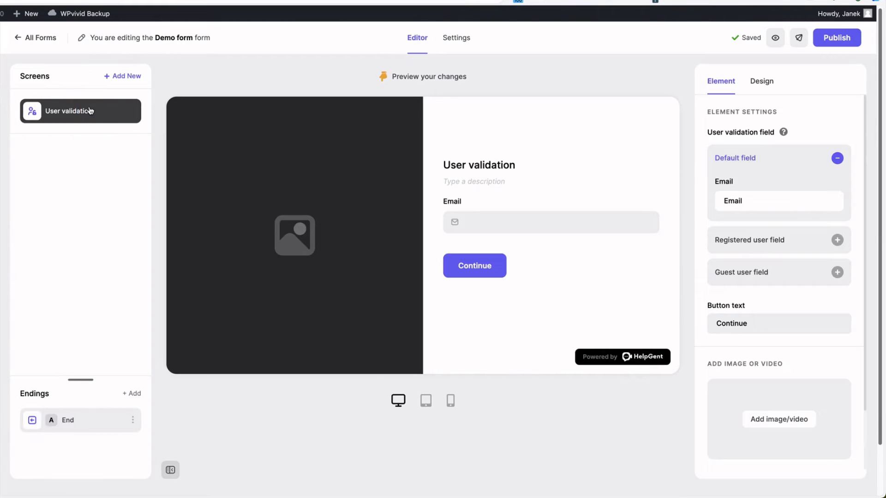
left_click(94, 421)
left_click(836, 240)
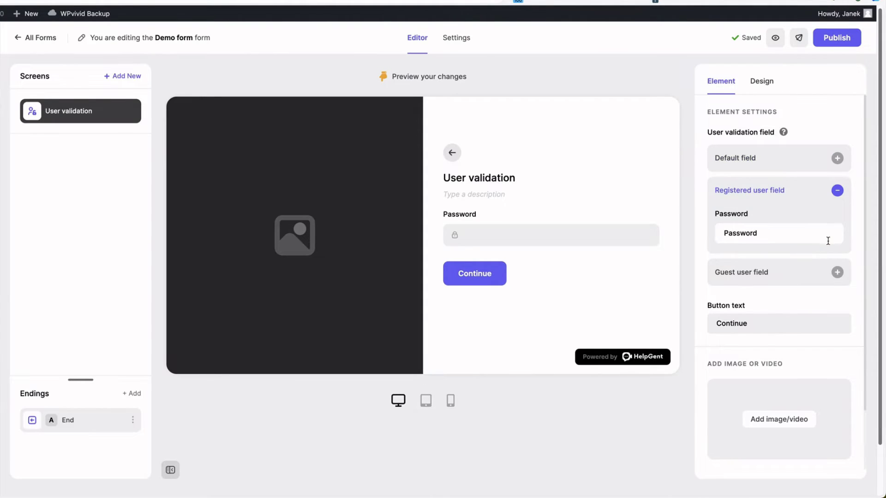
left_click(837, 272)
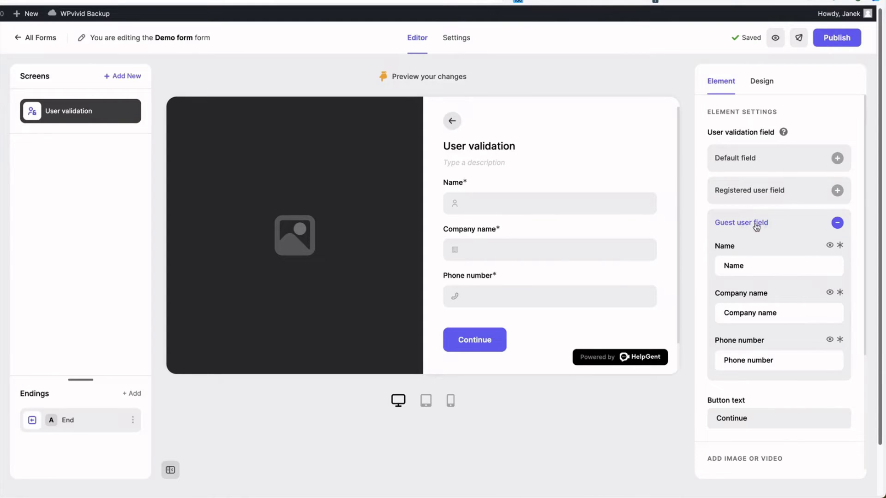
left_click(829, 245)
left_click(829, 292)
left_click(830, 339)
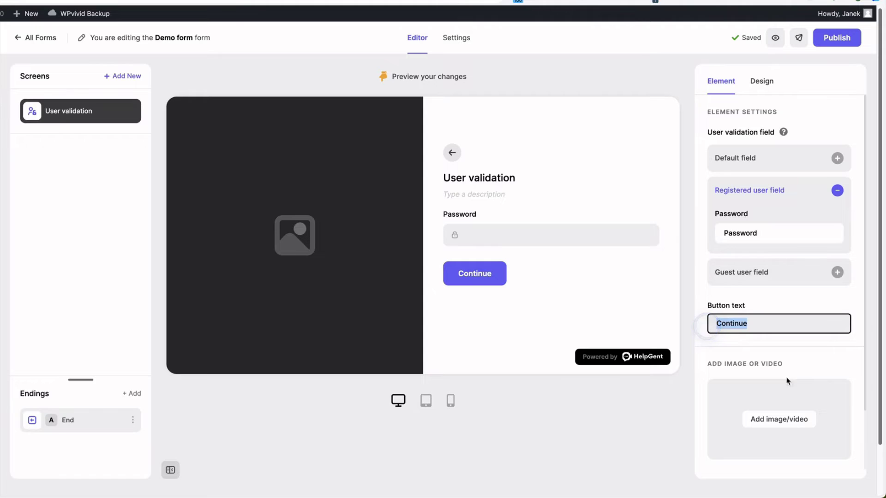
- Add the media library photo of hands typing on a laptop to the User validation screen
left_click(784, 423)
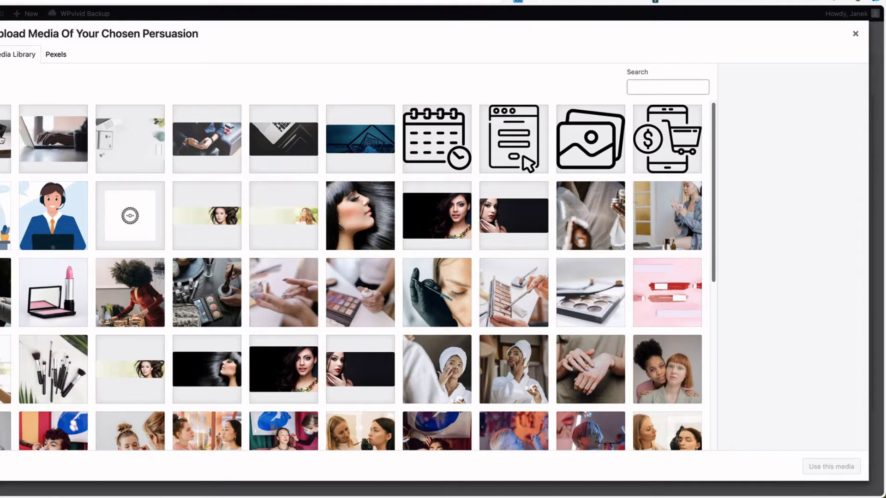
left_click(62, 136)
left_click(831, 466)
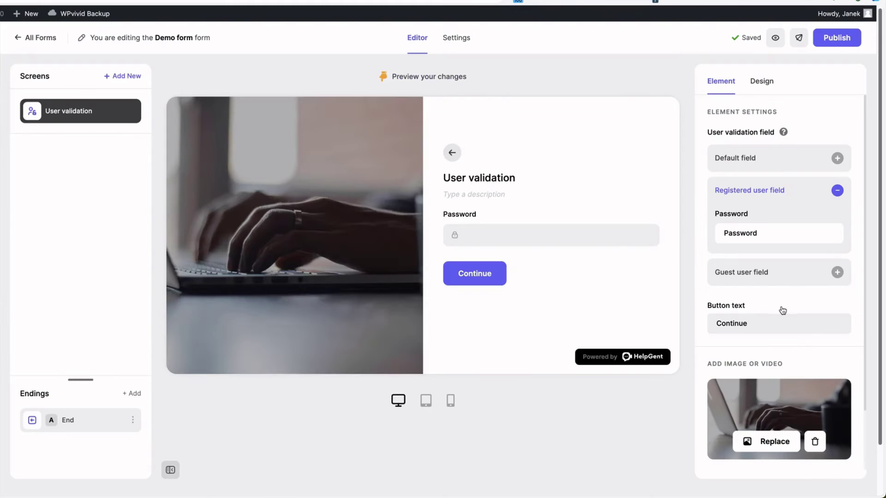
- Style the User validation screen's label at 24 px with weight 400 and its description at 16 px
left_click(759, 87)
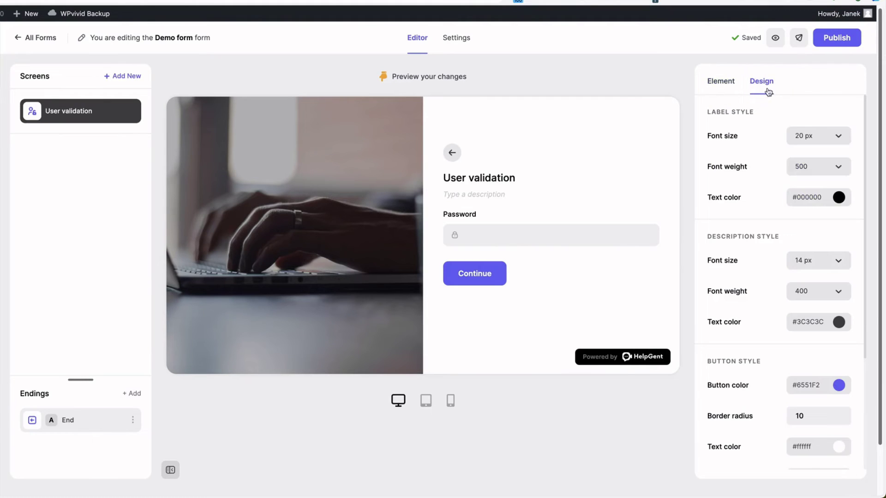
left_click(817, 136)
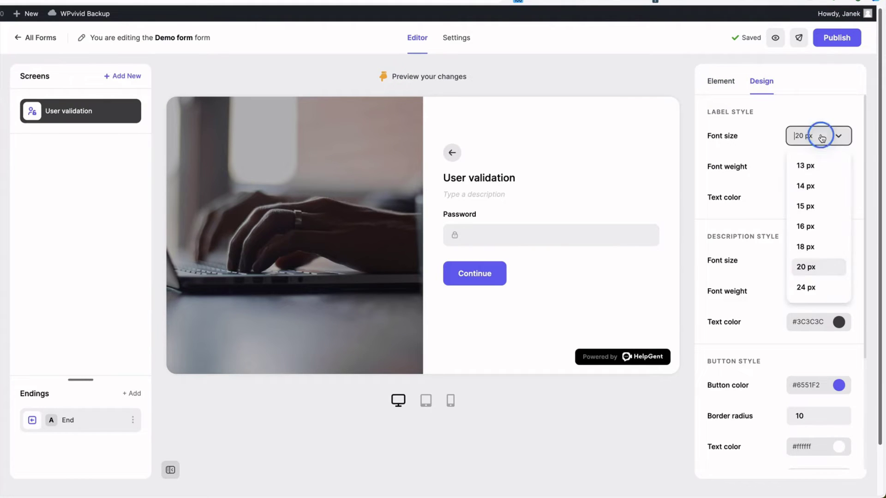
left_click(757, 287)
left_click(817, 260)
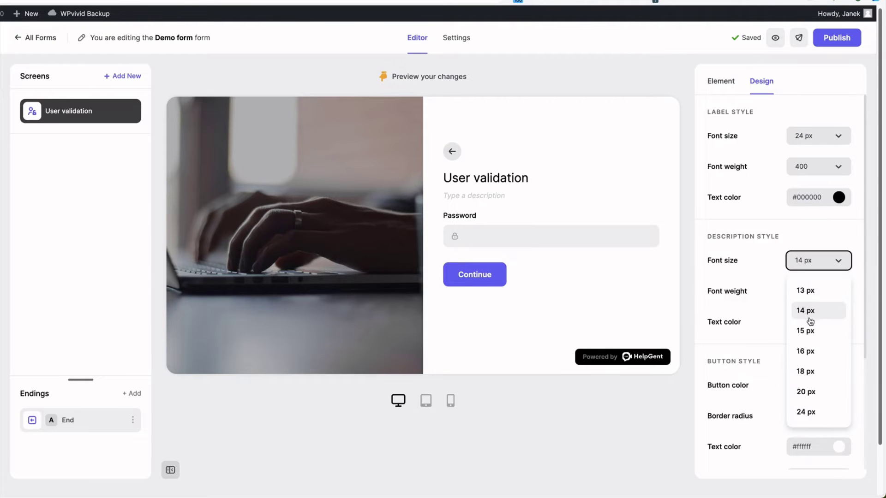
left_click(813, 352)
- Change the User validation screen's button color to dark blue #31239a
scroll(830, 373, "down", 1)
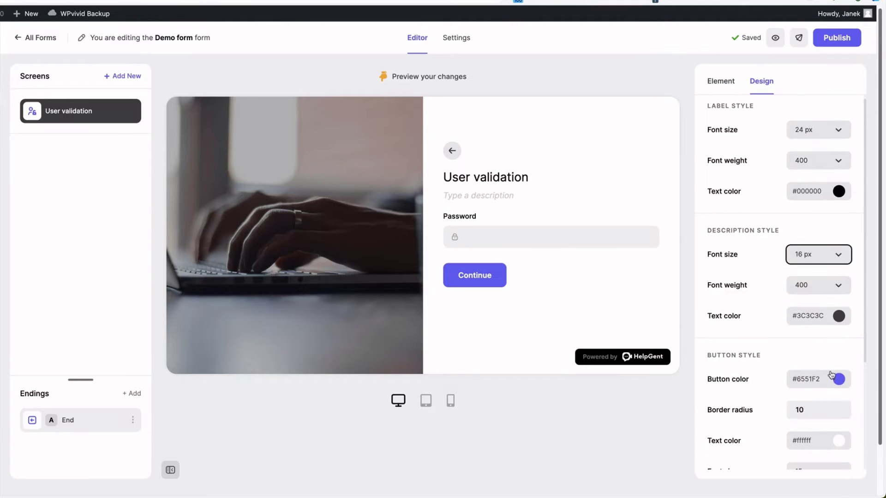
left_click(839, 378)
left_click(831, 272)
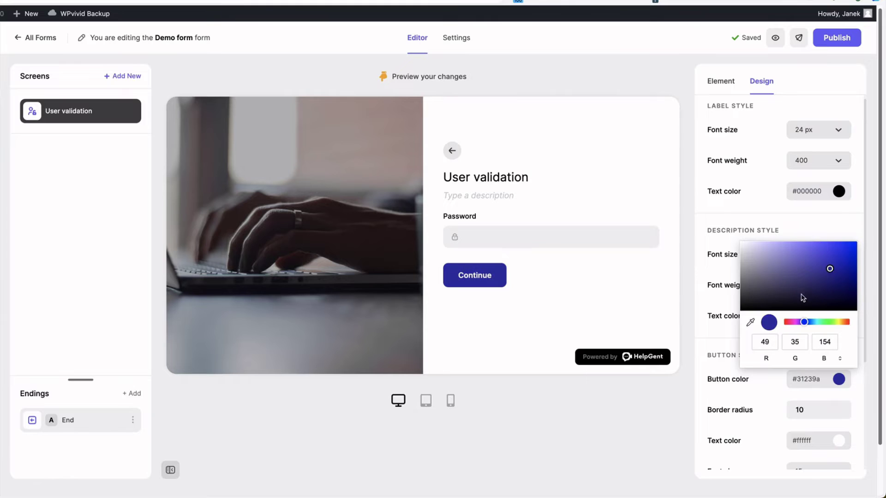
- Switch the image's media overlay off and back on, and slightly lower its overlay opacity
scroll(748, 395, "down", 4)
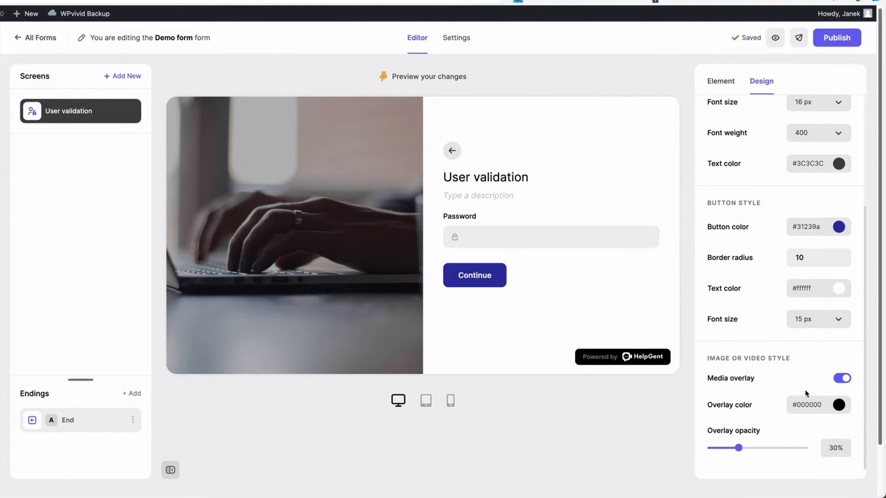
left_click(843, 380)
left_click(843, 445)
scroll(843, 448, "down", 2)
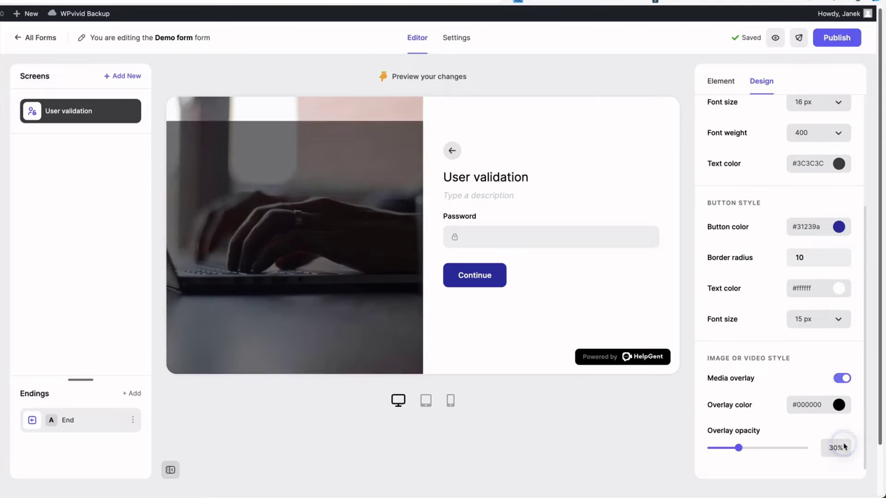
scroll(840, 445, "down", 2)
mouse_move(740, 400)
left_mouse_down()
mouse_move(721, 399)
mouse_move(734, 399)
left_mouse_up()
scroll(736, 397, "up", 5)
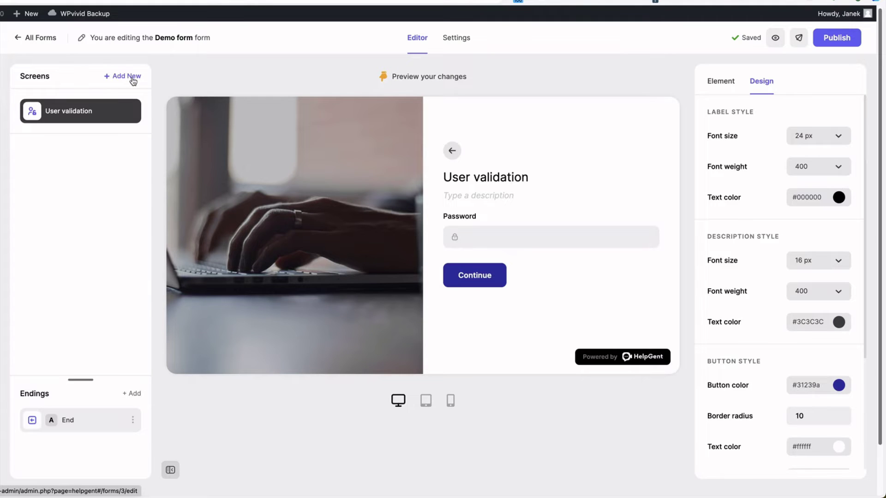
- Open the form's settings and review the media limits for video length, voice length and upload size, keeping video resolution at 720p: 1280×720
left_click(464, 43)
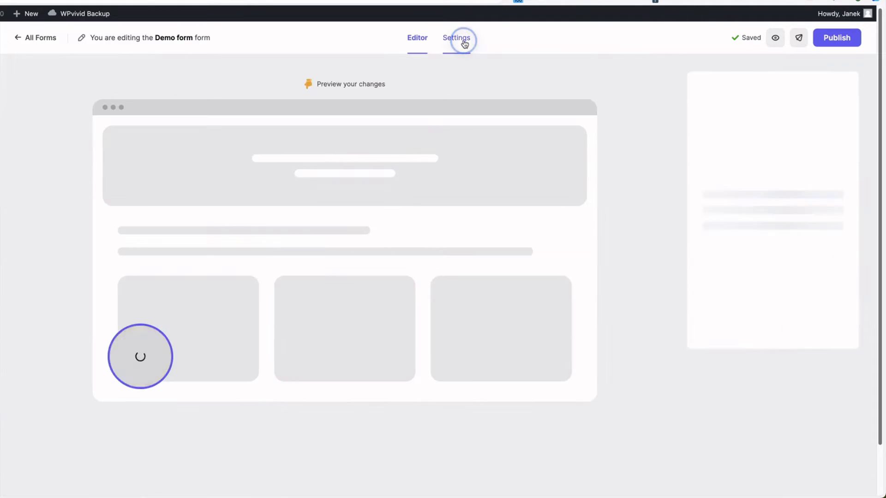
left_click(766, 108)
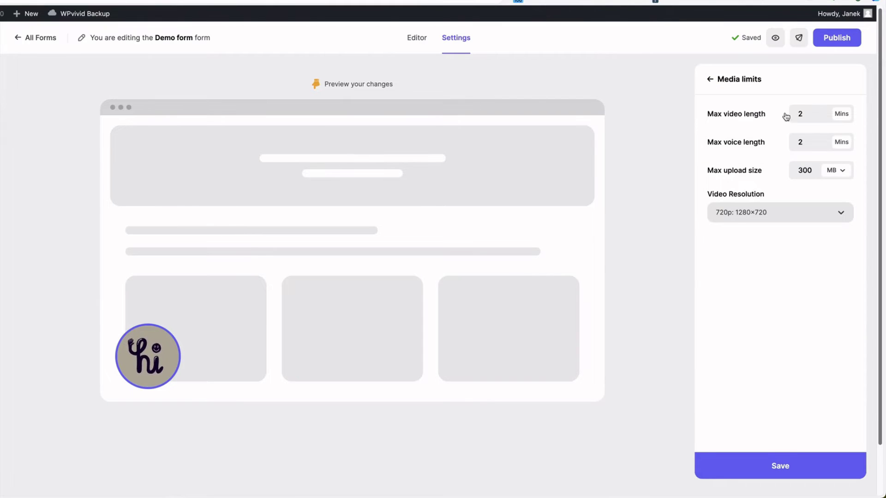
left_click(810, 114)
double_click(802, 142)
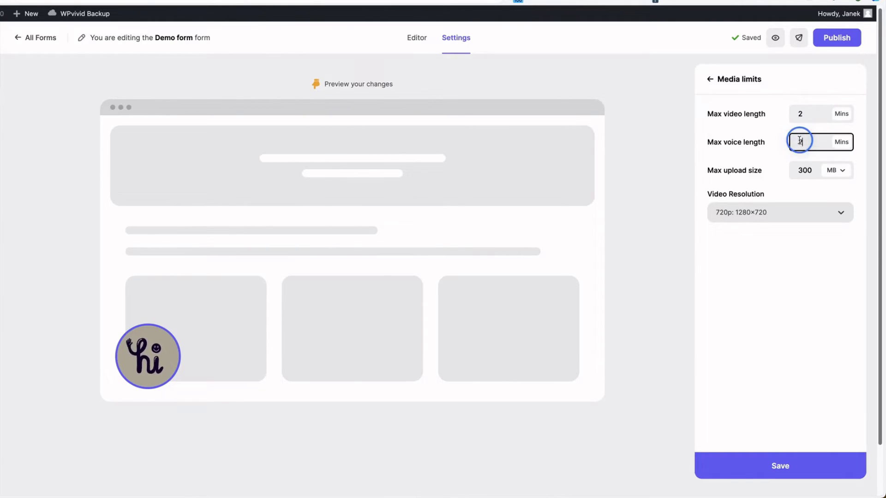
double_click(811, 171)
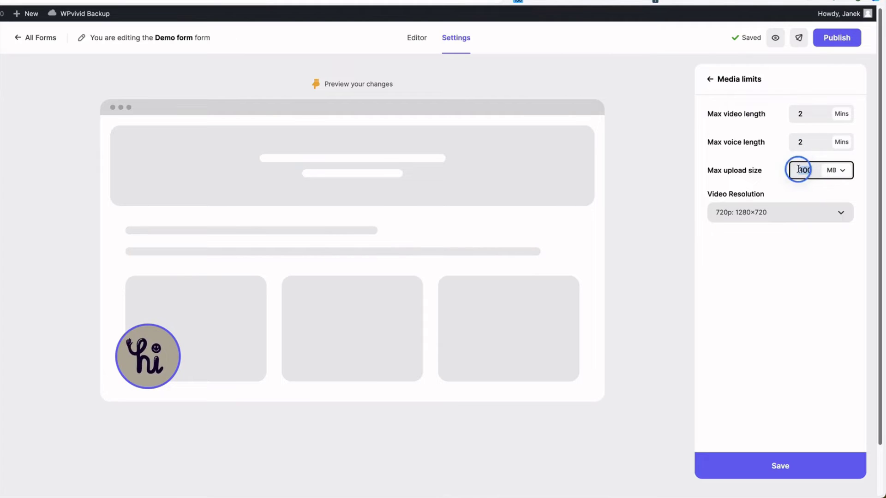
left_click(770, 212)
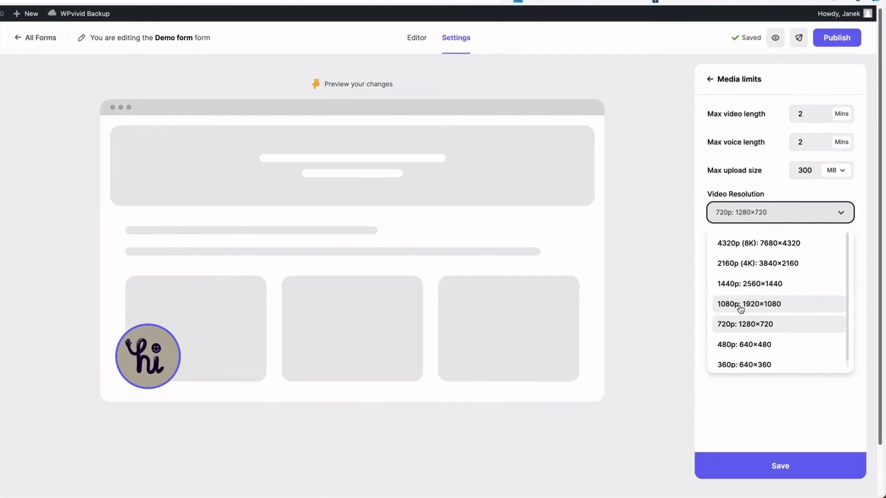
left_click(736, 323)
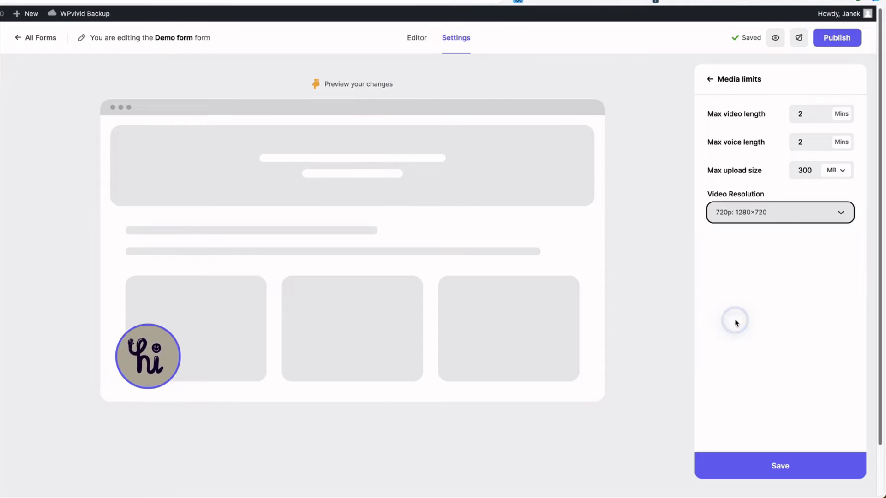
- Review the form texts for the answer confirmation and form submission buttons, and return to the general settings
left_click(710, 79)
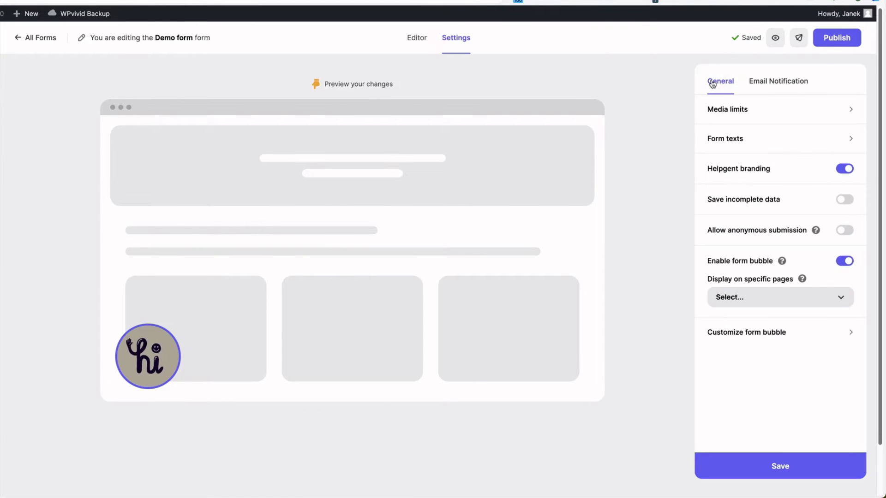
left_click(750, 145)
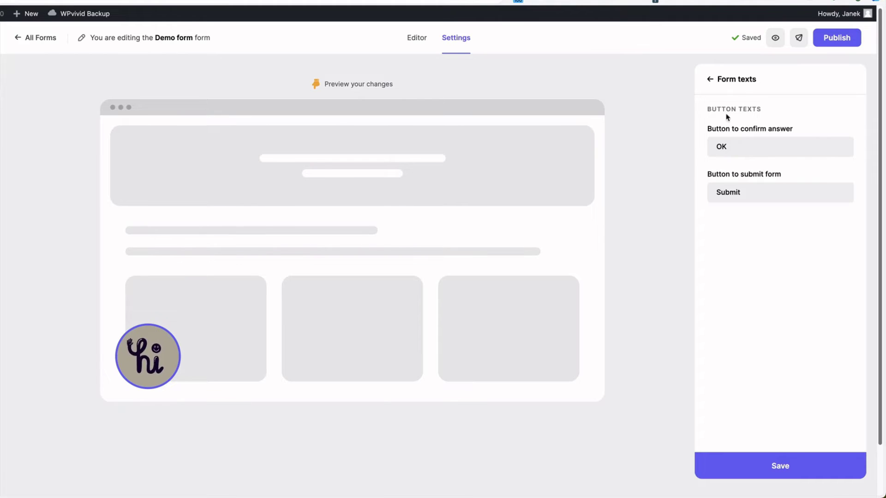
left_click(712, 80)
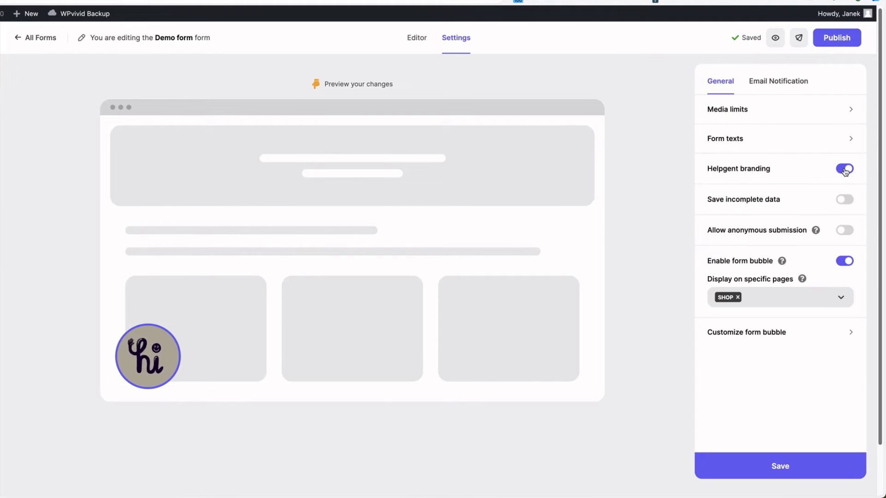
- Turn off Helpgent branding and turn on saving incomplete data, and try the form bubble option off and on
left_click(846, 172)
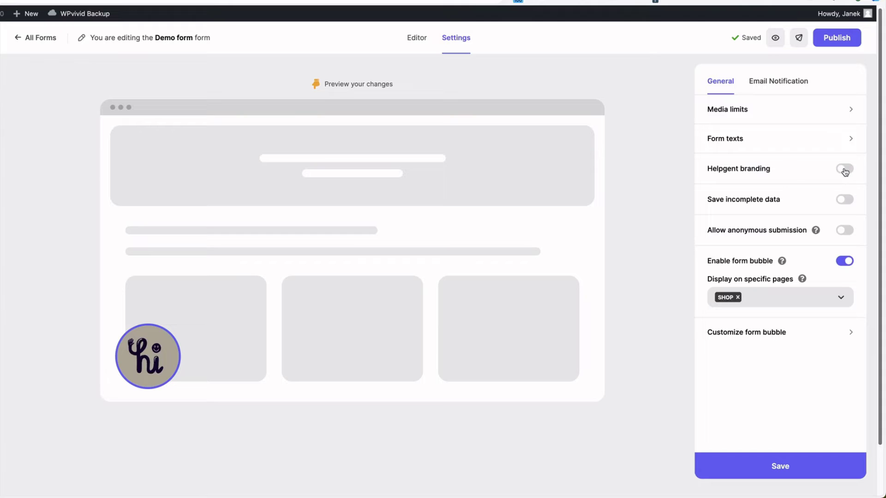
left_click(845, 201)
left_click(840, 262)
left_click(844, 262)
- Examine the email notification settings, including the admin's form submission template and the user's welcome message template
left_click(764, 83)
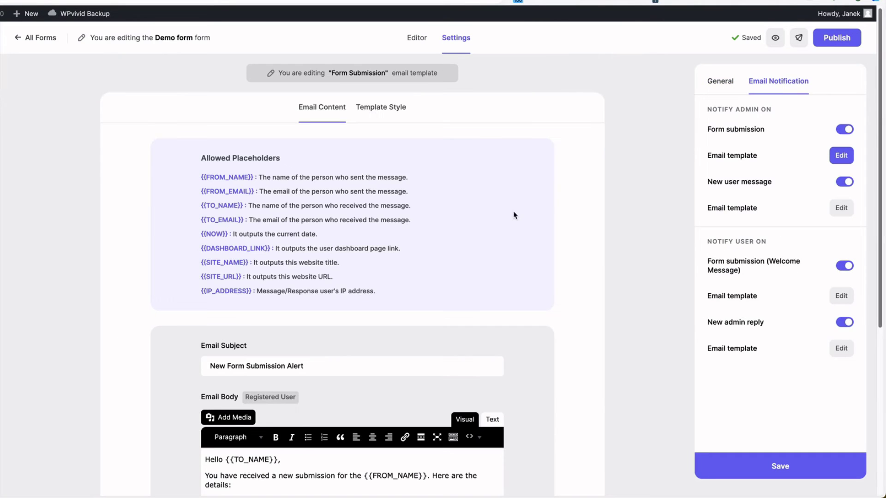
scroll(513, 216, "down", 3)
left_click_drag(309, 291, 202, 291)
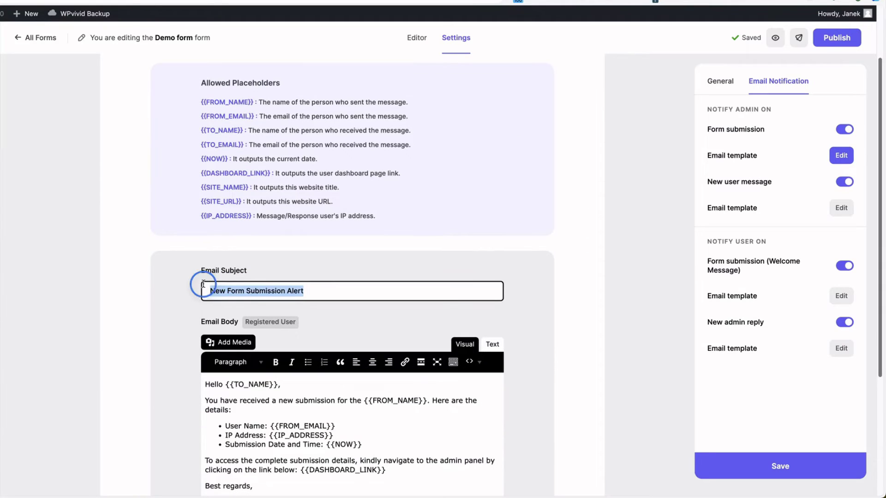
scroll(312, 318, "down", 5)
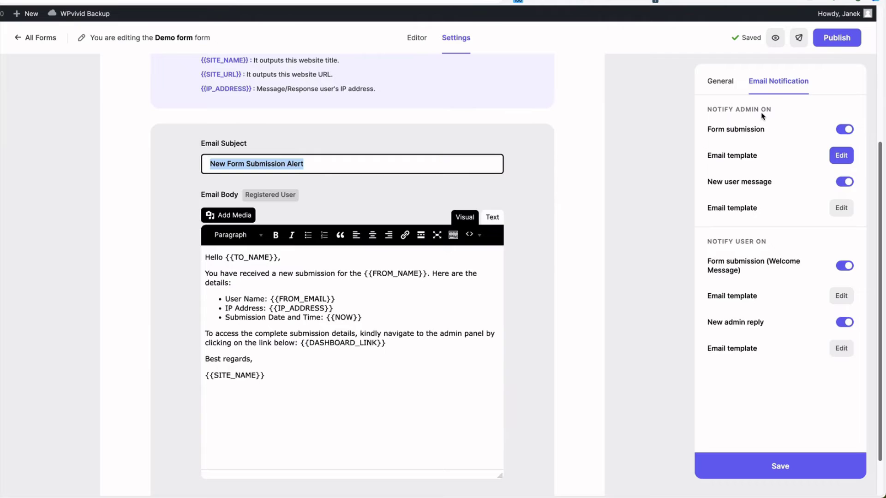
left_click(841, 157)
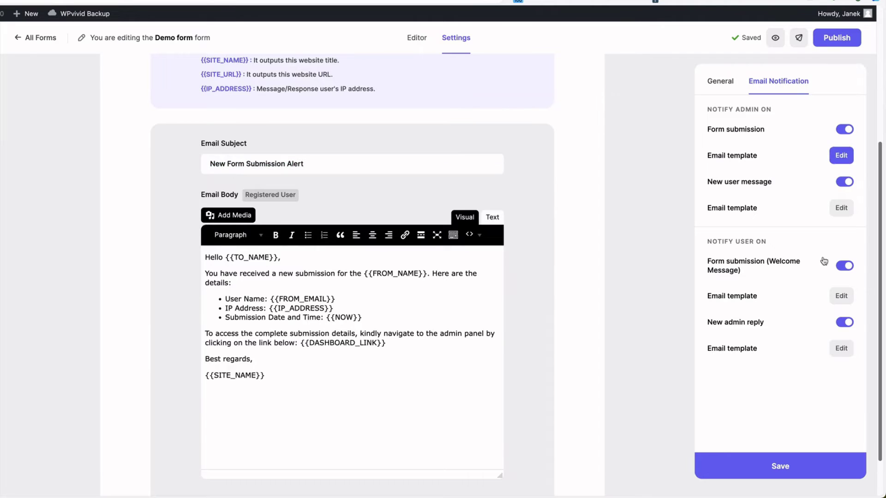
left_click(843, 297)
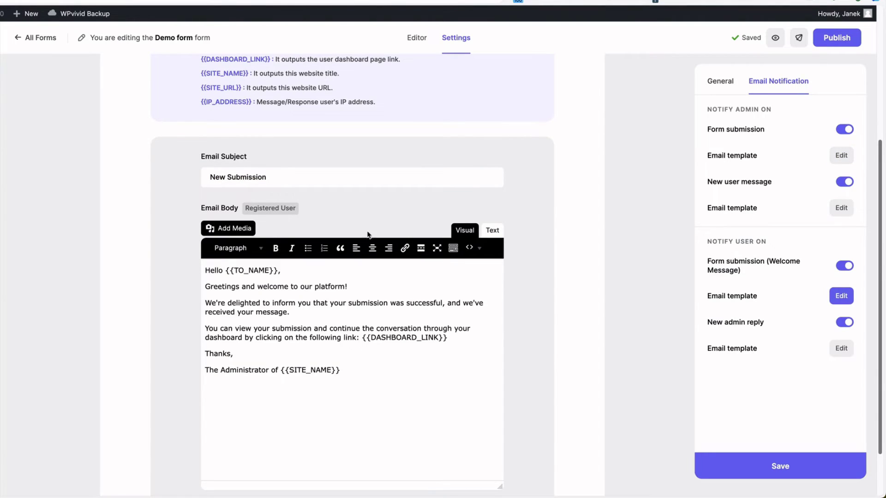
- Save the email notification settings with the welcome message template and return to the form editor
scroll(427, 345, "up", 5)
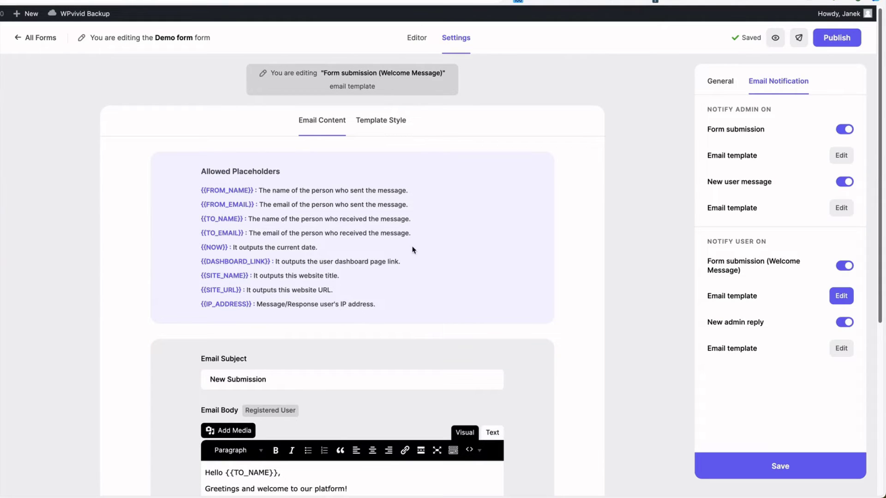
left_click(785, 467)
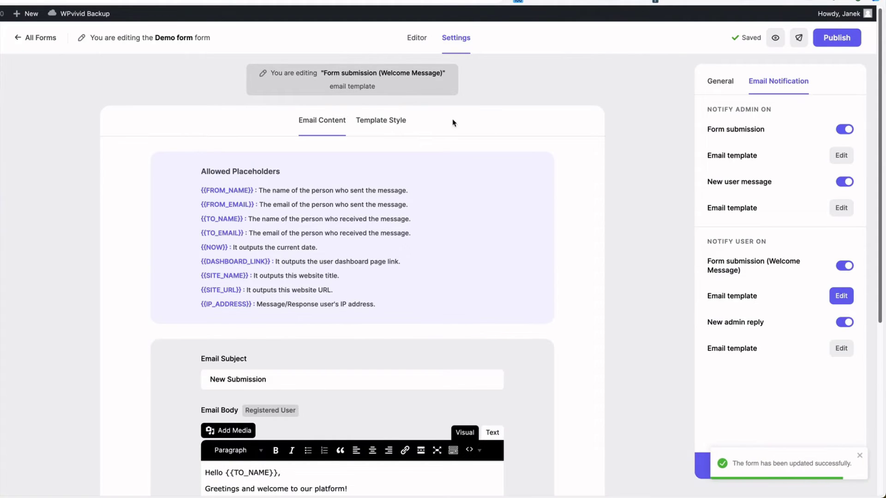
left_click(415, 38)
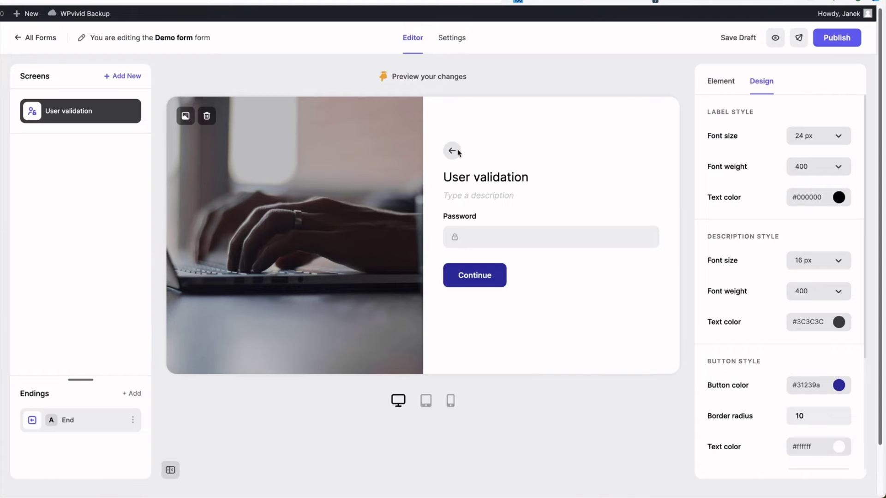
- Add an Open Ended answer screen to the Demo form
left_click(119, 78)
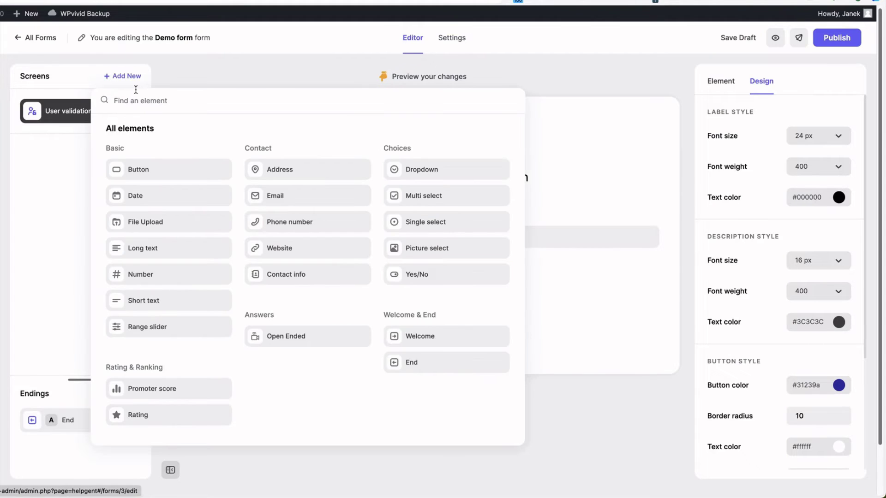
left_click(303, 338)
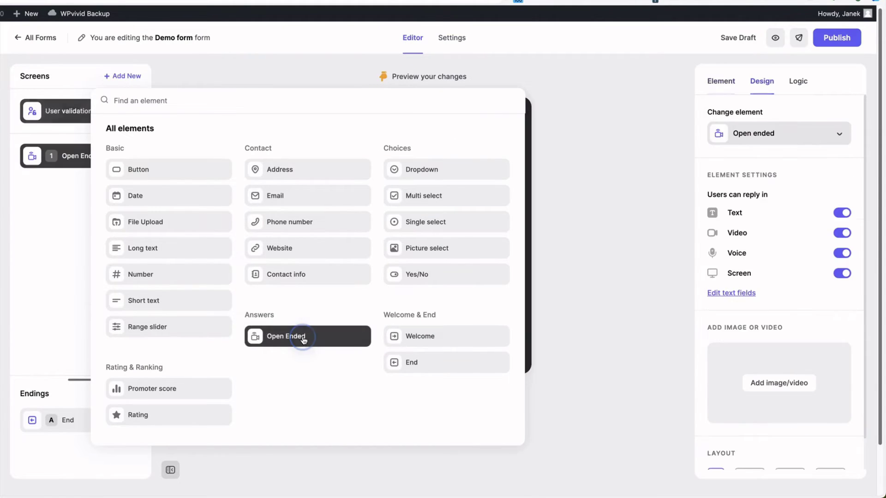
left_click(49, 232)
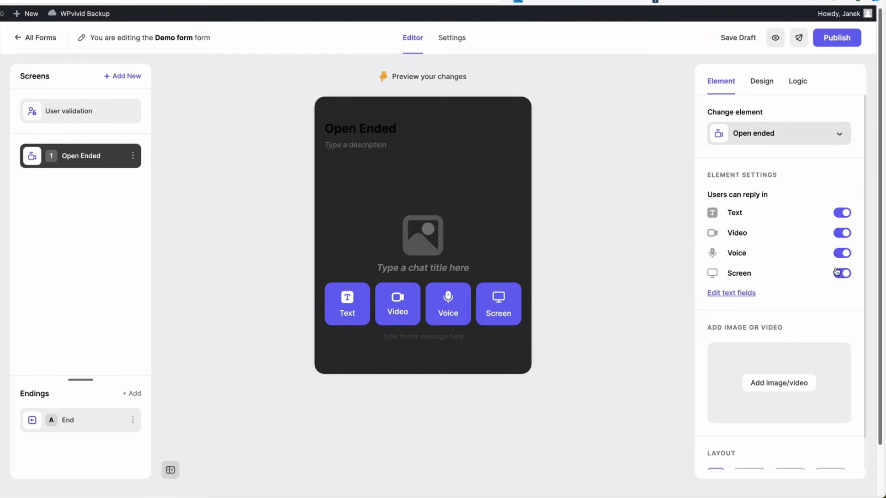
- Open the Open Ended screen's text field settings and hide the Website url and Phone number fields
left_click(738, 297)
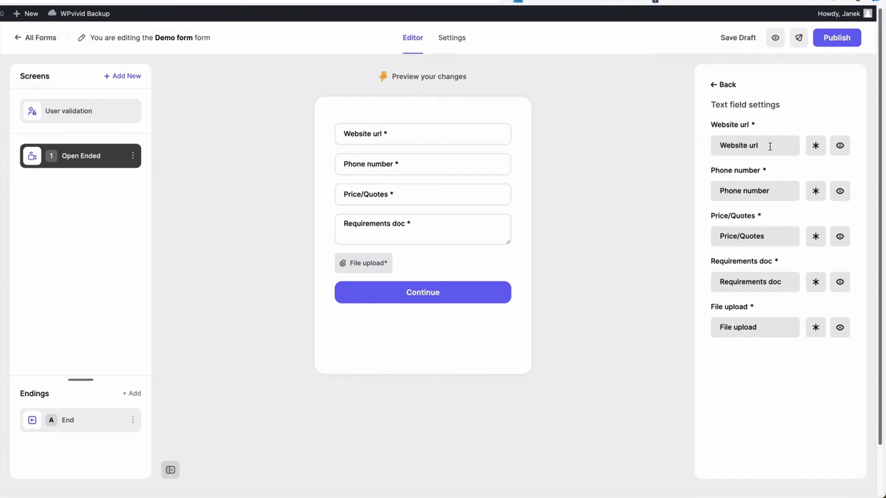
left_click(840, 147)
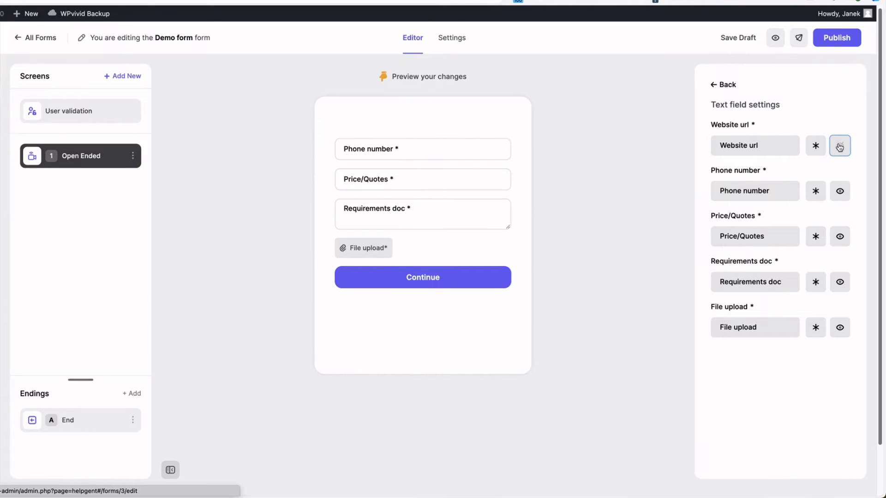
left_click(840, 191)
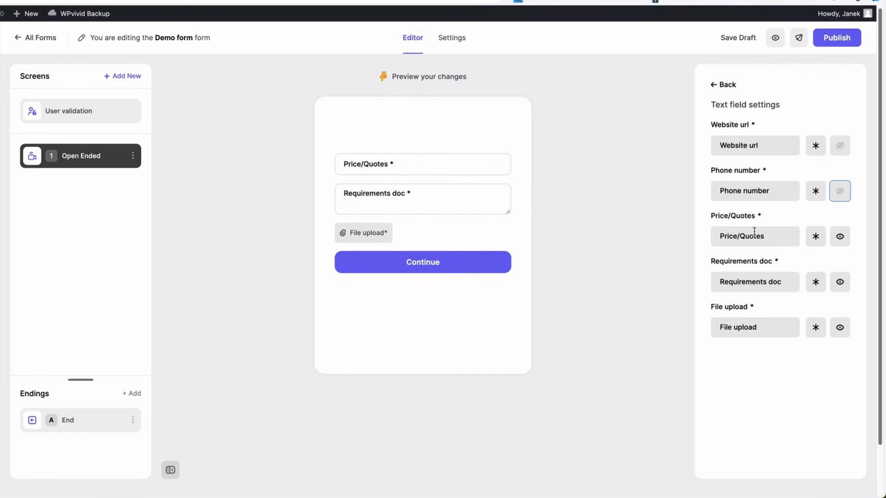
- Rename the Price/Quotes field to Topic and Requirements doc to Message, hide the File upload field, and leave the text field settings
triple_click(774, 236)
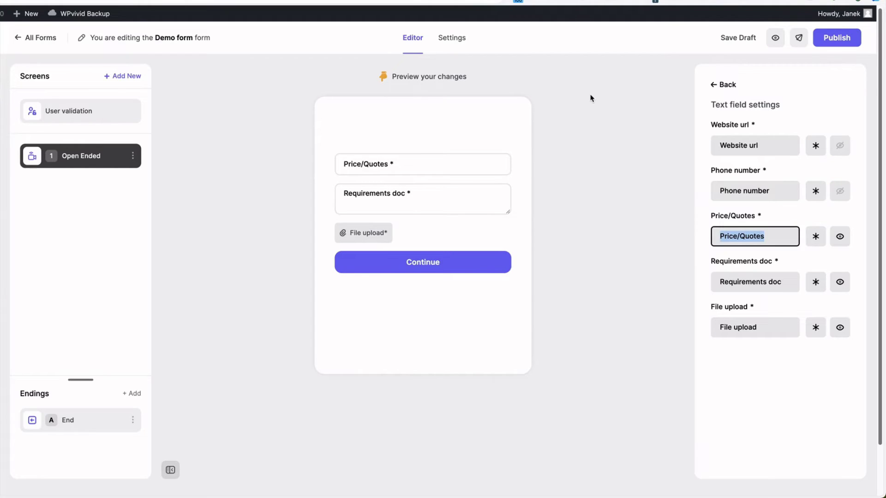
type("Topic")
left_click(721, 289)
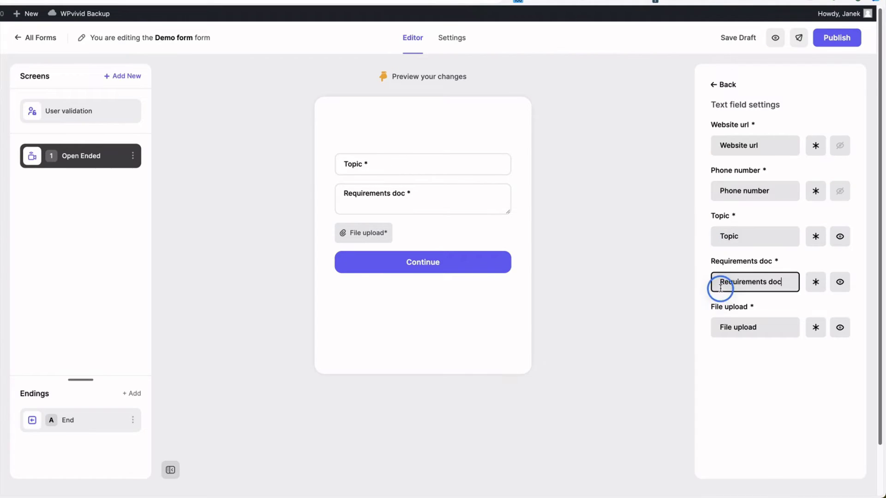
triple_click(721, 289)
type("Message")
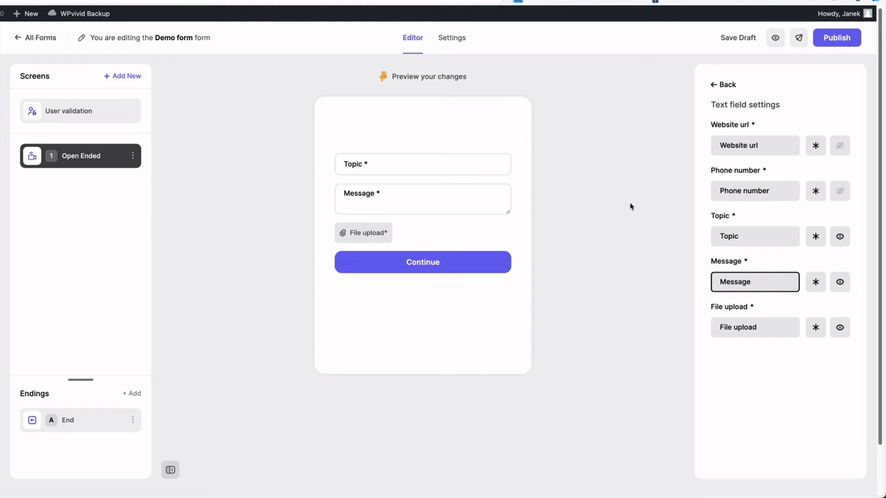
left_click(834, 332)
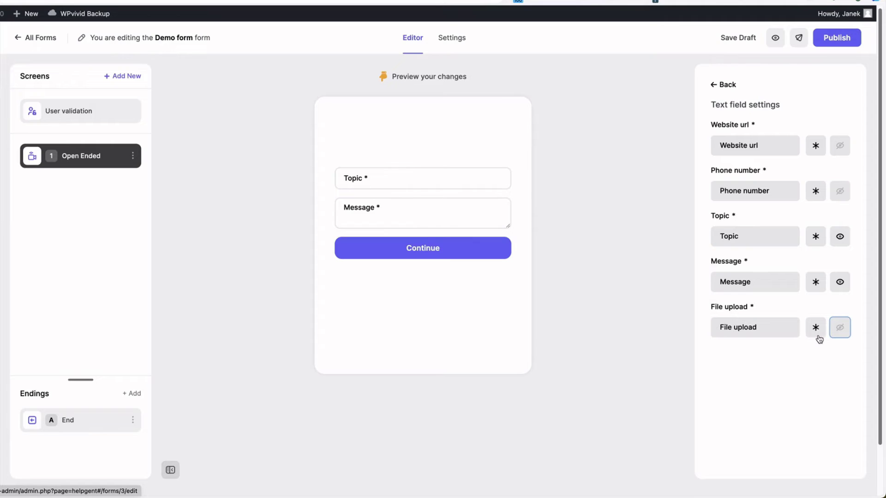
left_click(714, 85)
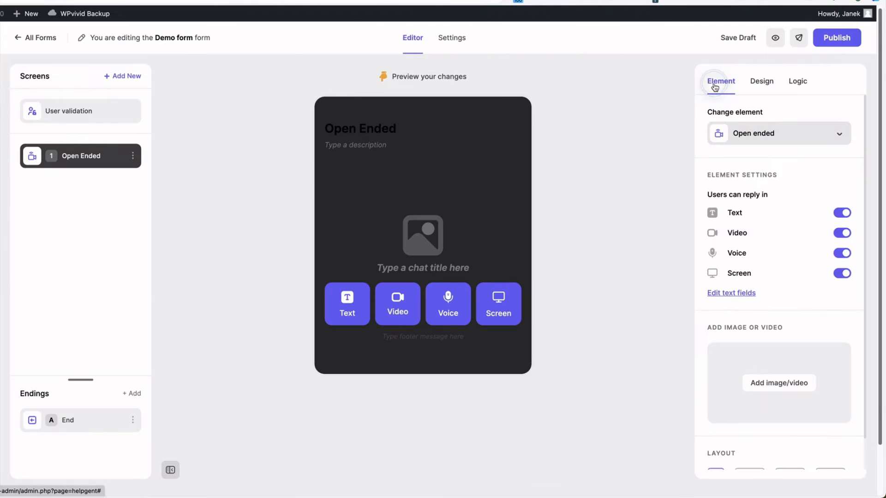
- Try the available layouts for the Open Ended screen and keep the split layout with the media left of the text
scroll(768, 336, "down", 2)
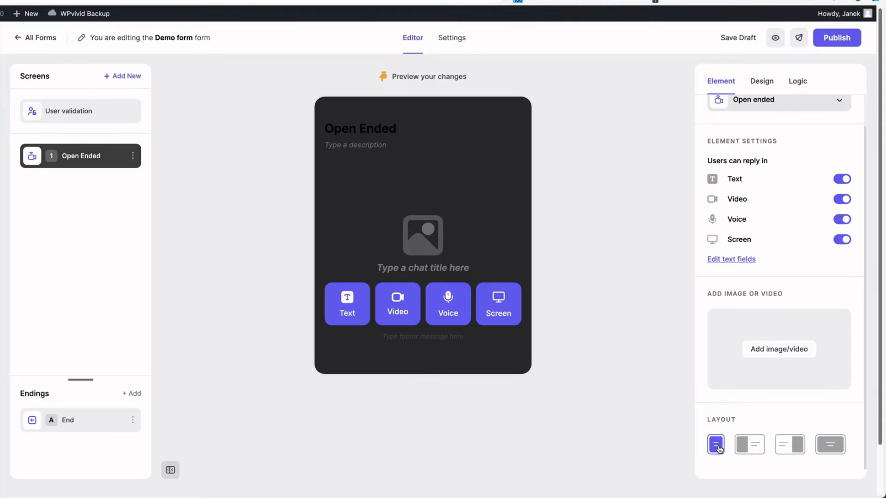
left_click(744, 448)
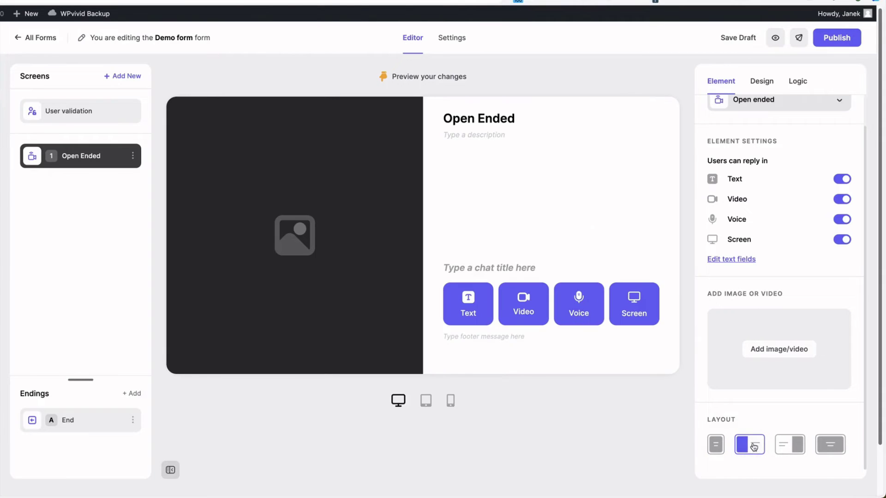
left_click(799, 447)
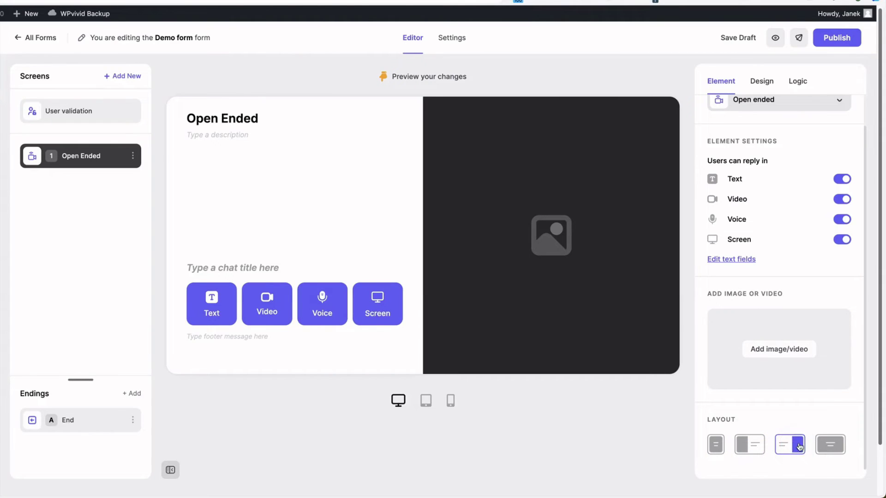
left_click(840, 442)
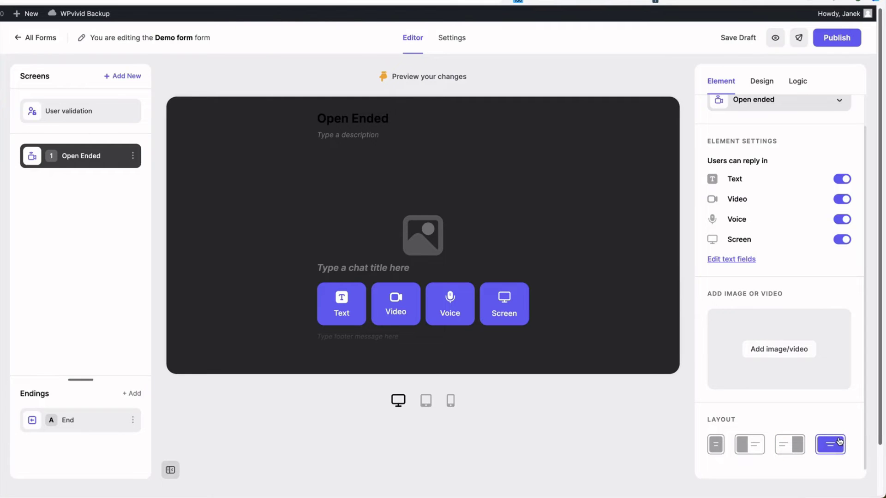
left_click(753, 446)
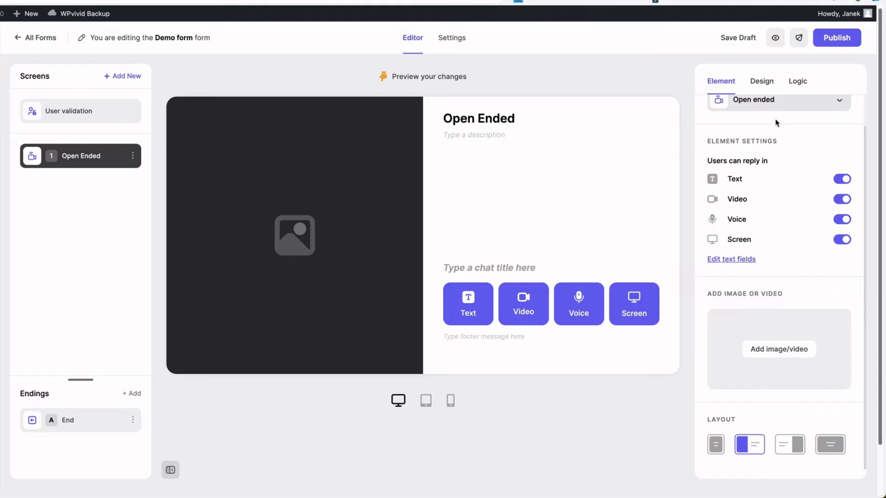
- Add the makeup brush photo pexels-photo-4620848.jpeg from the media library as the Open Ended screen's image
left_click(774, 349)
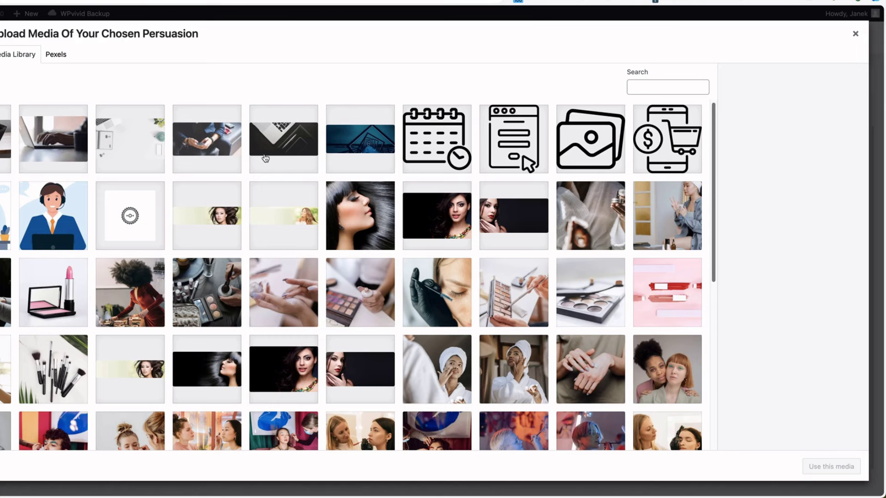
left_click(5, 291)
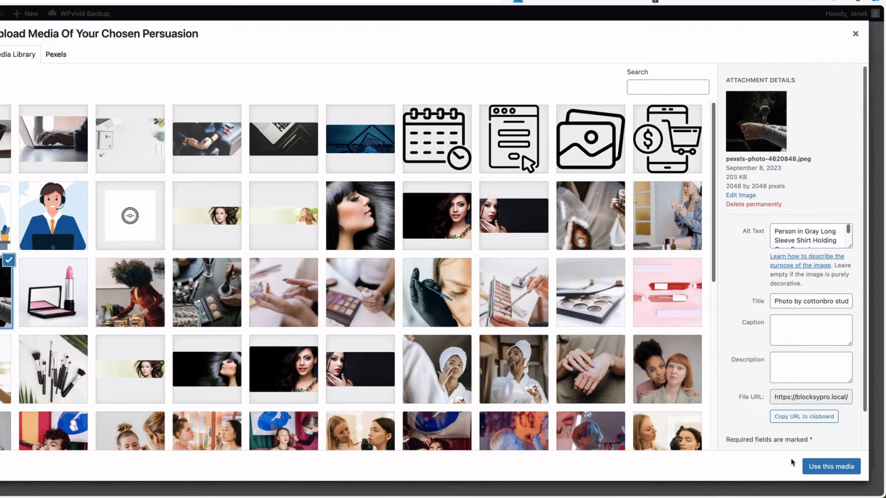
left_click(812, 466)
- Review the Open Ended screen's design styles and turn off the media overlay on its image
left_click(762, 81)
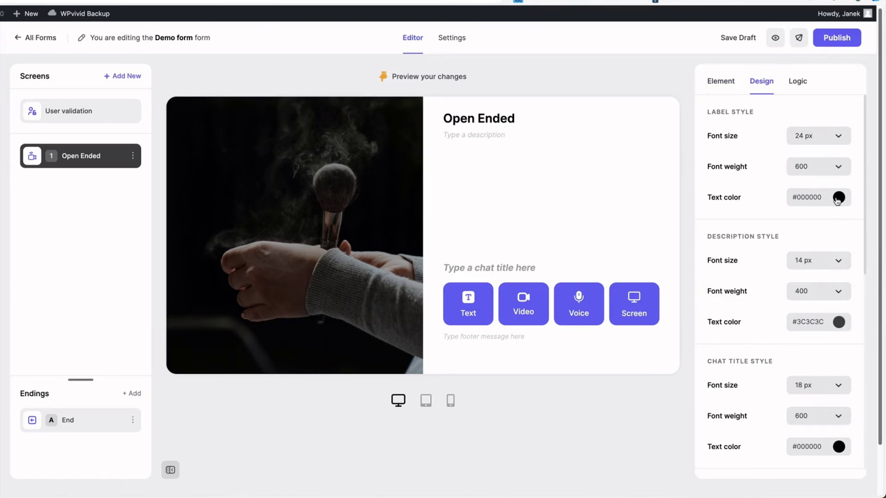
scroll(796, 344, "down", 4)
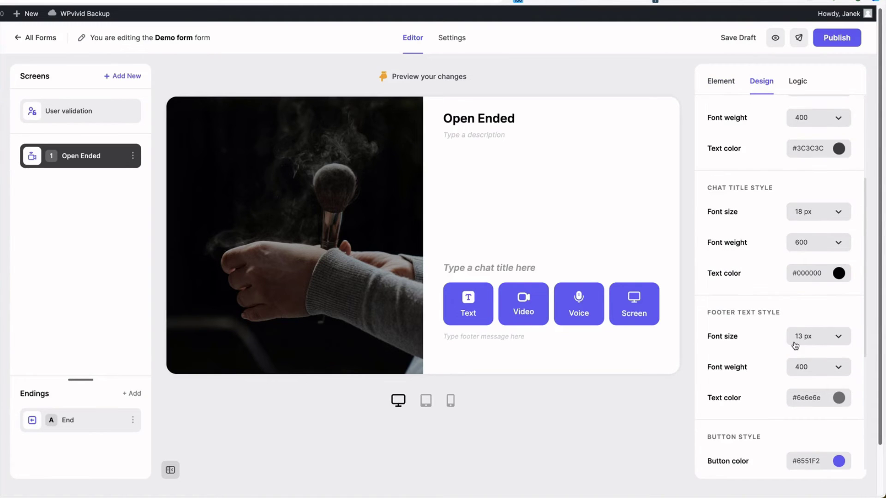
scroll(795, 344, "down", 5)
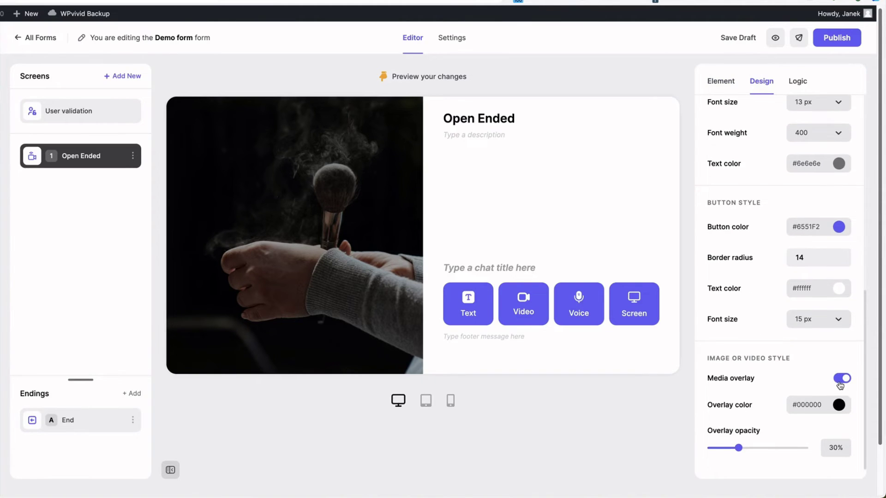
left_click(840, 382)
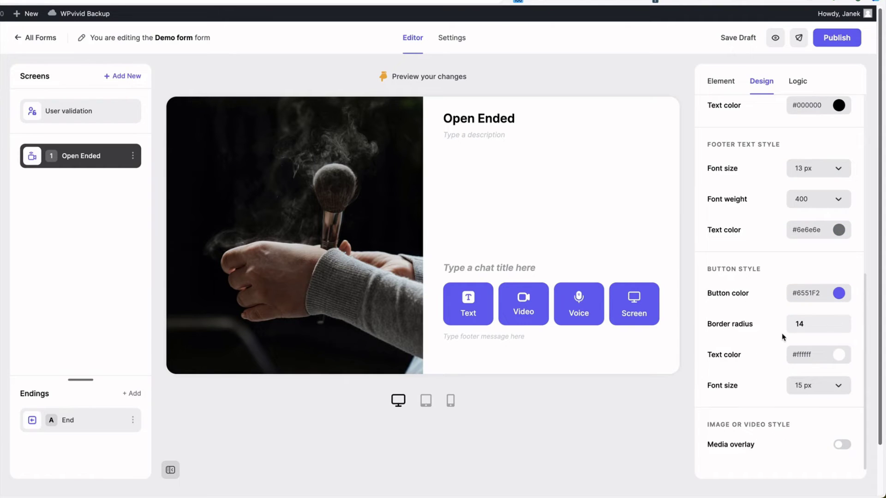
scroll(783, 337, "up", 8)
- Examine the Open Ended screen's logic and its available jump destinations
left_click(797, 82)
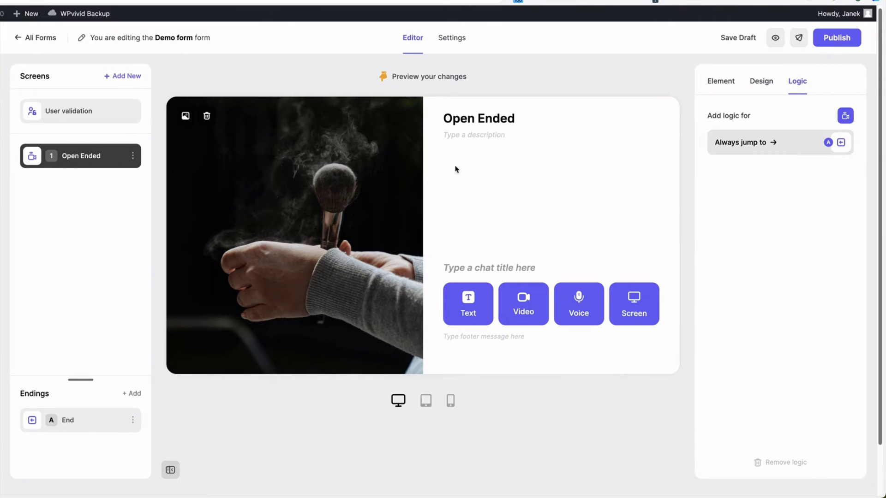
left_click(842, 143)
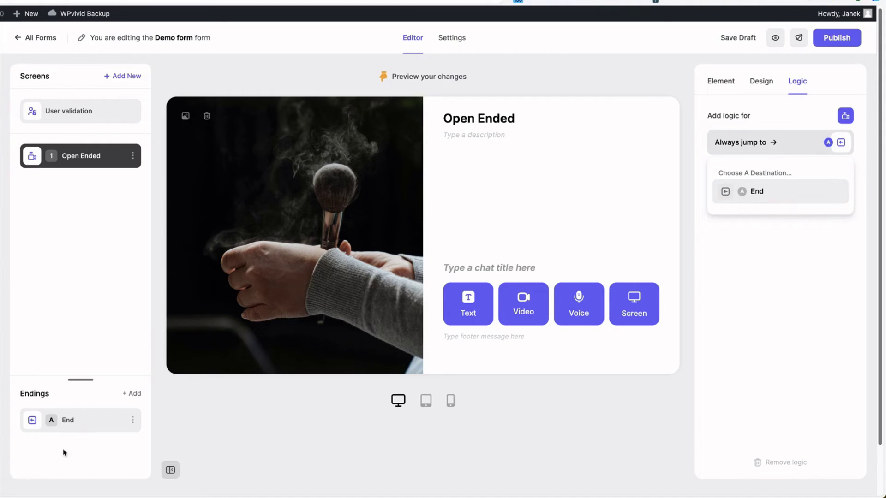
left_click(71, 225)
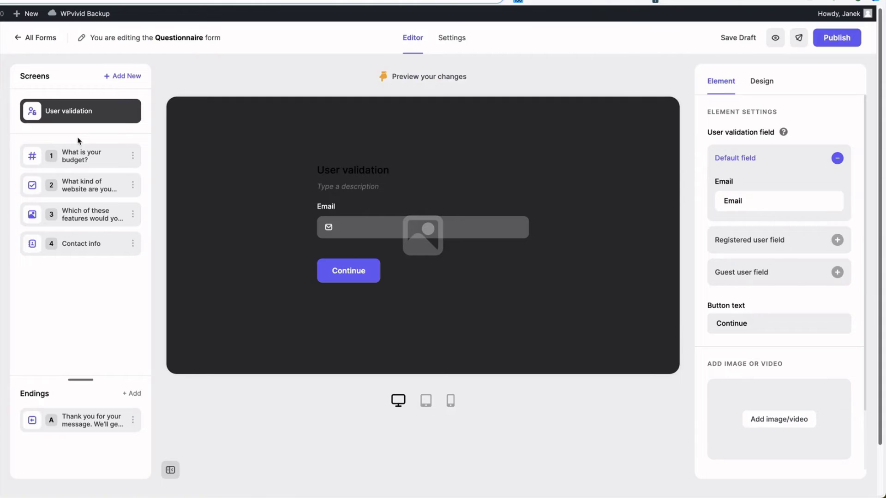
- Look through the Questionnaire form's screens for budget, website kind, website features and contact info
left_click(79, 156)
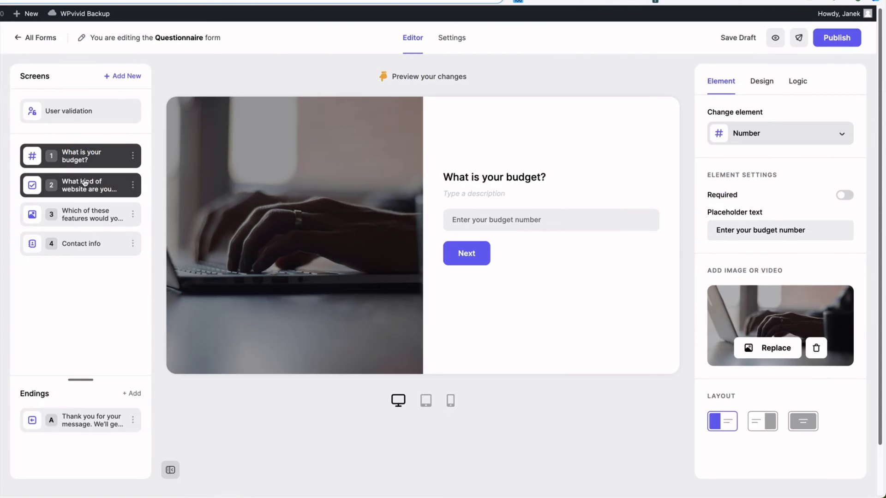
left_click(88, 182)
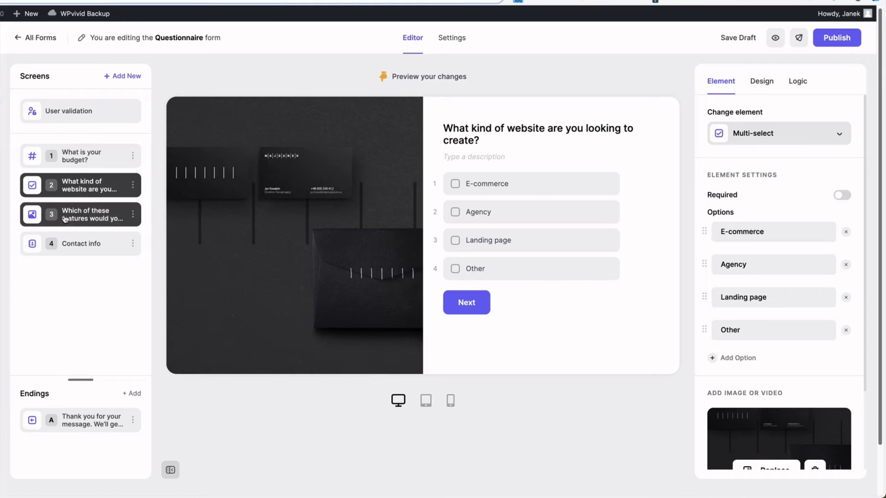
left_click(92, 218)
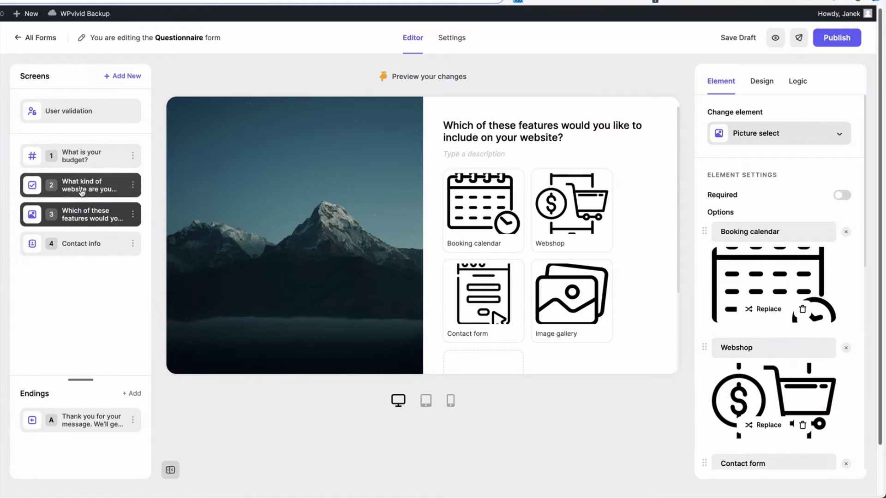
left_click(85, 252)
- Set the default jump destination of the "What kind of website" screen's logic to Contact info
left_click(95, 186)
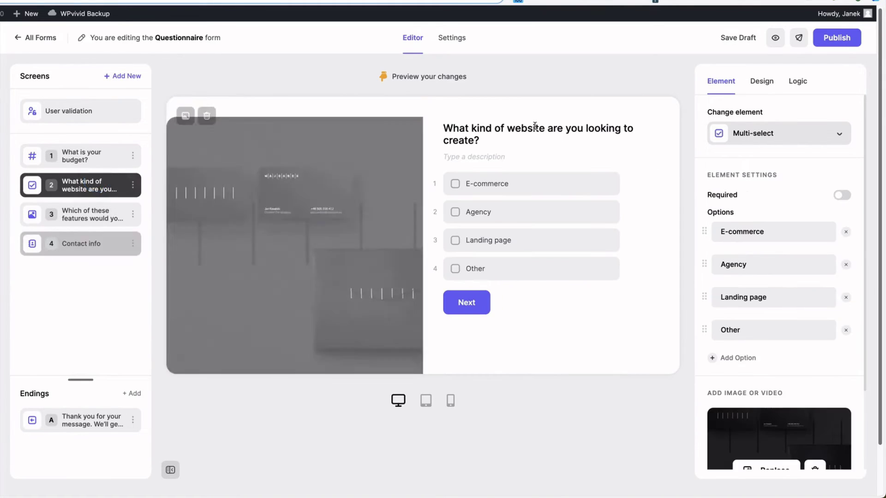
left_click(796, 81)
left_click(842, 140)
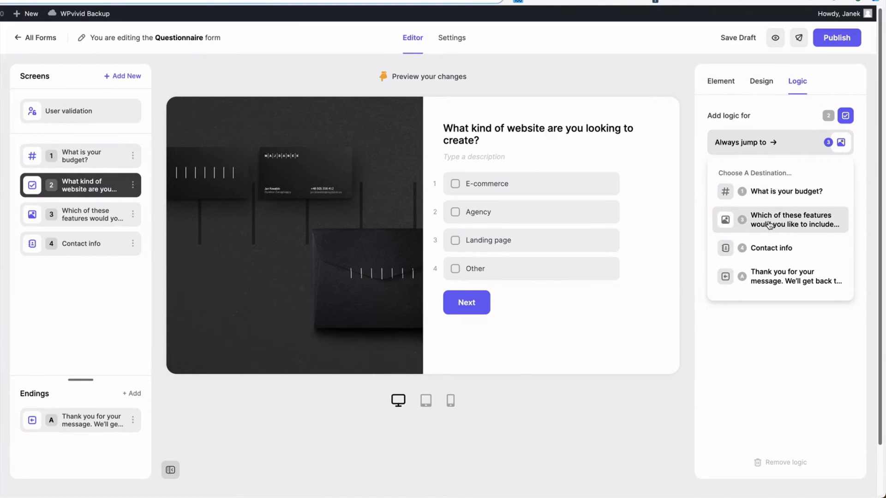
left_click(762, 279)
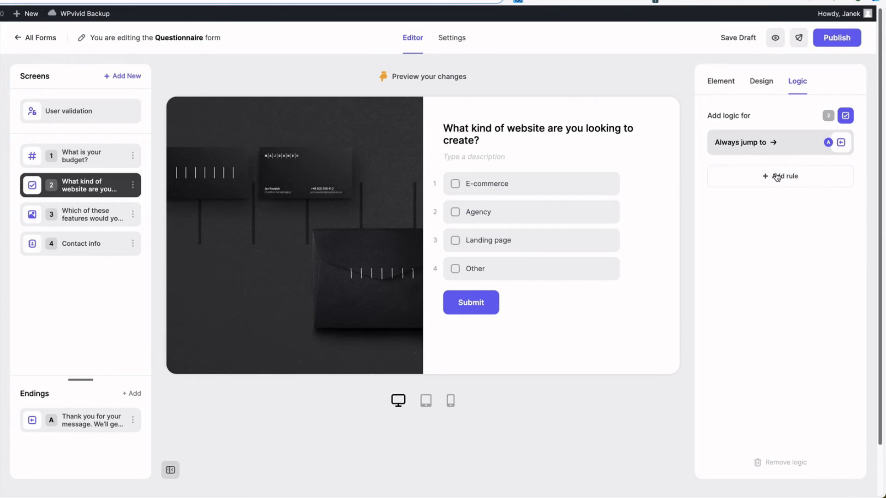
left_click(840, 143)
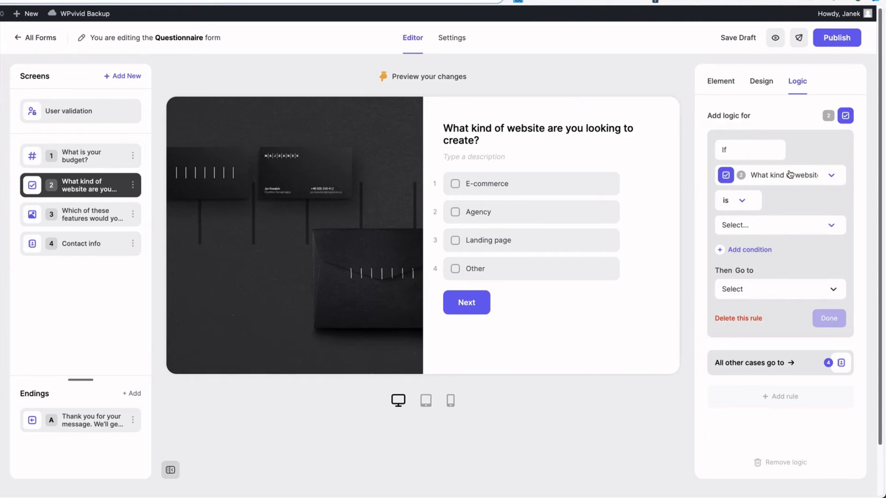
- Create a logic rule that sends E-commerce answers on the website-kind screen to the "Thank you for your message" ending
left_click(754, 231)
left_click(744, 256)
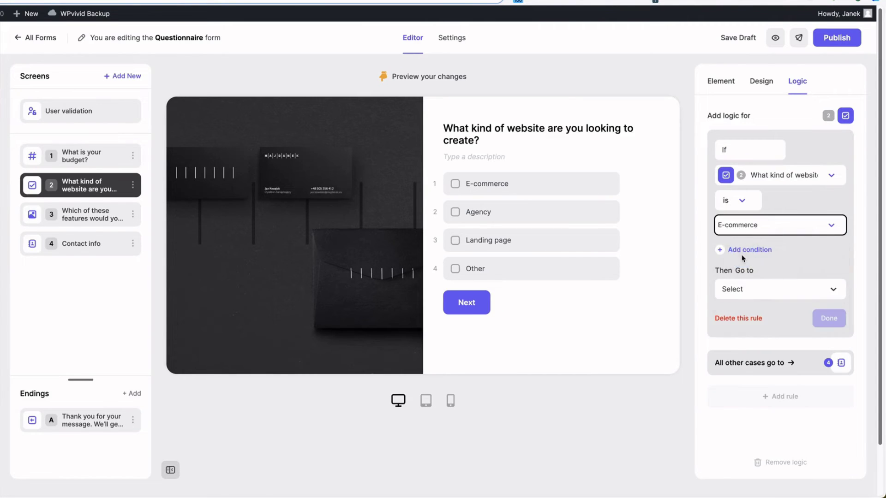
left_click(762, 289)
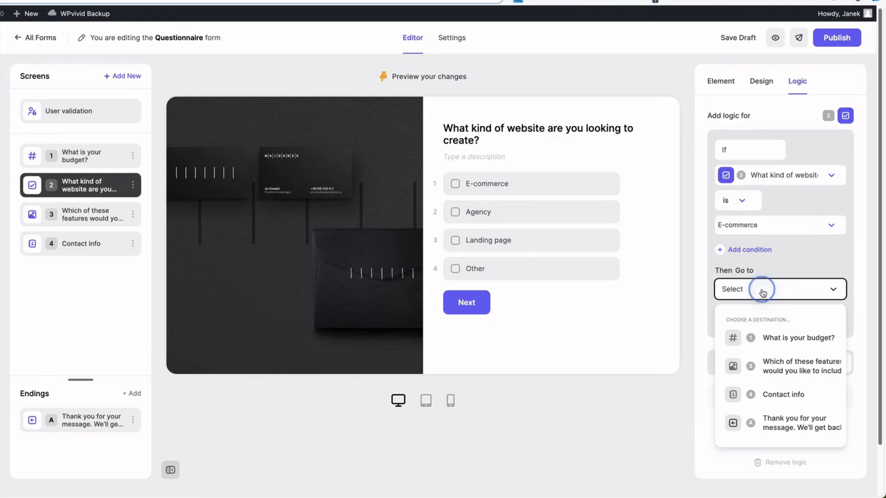
left_click(781, 424)
left_click(829, 319)
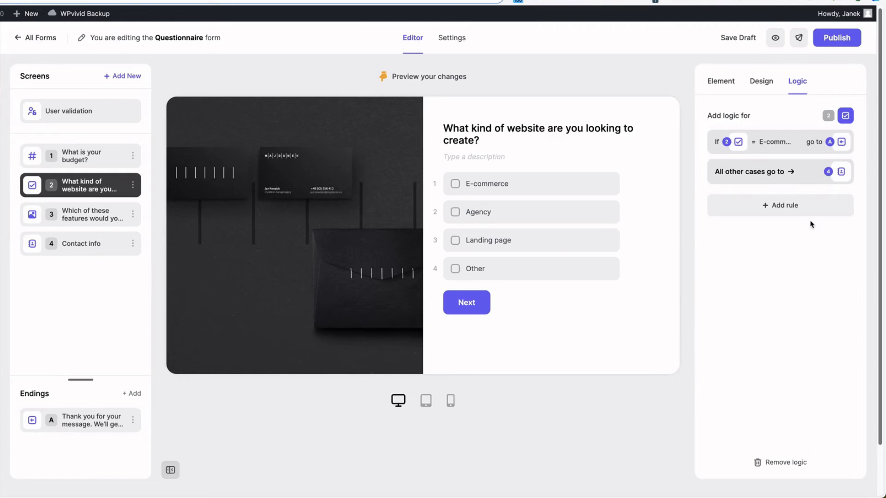
- Add a second logic rule that sends Agency answers on the website-kind screen to the Contact info screen
left_click(779, 209)
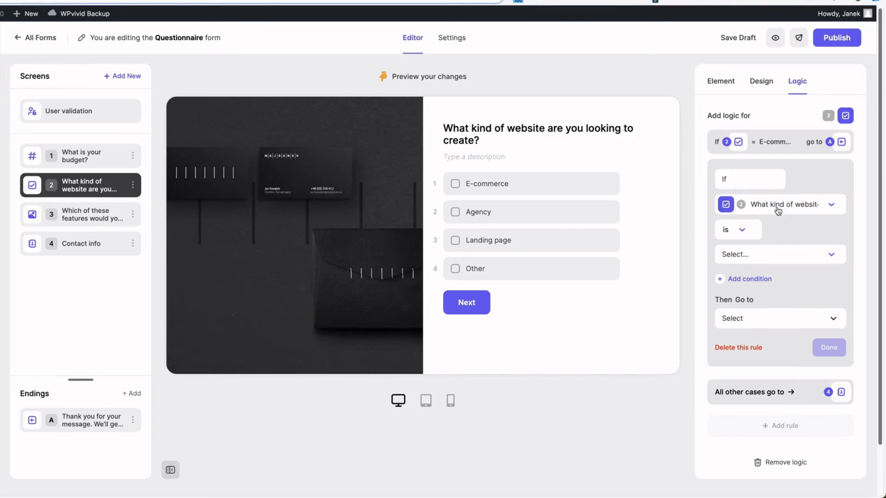
left_click(761, 253)
left_click(740, 303)
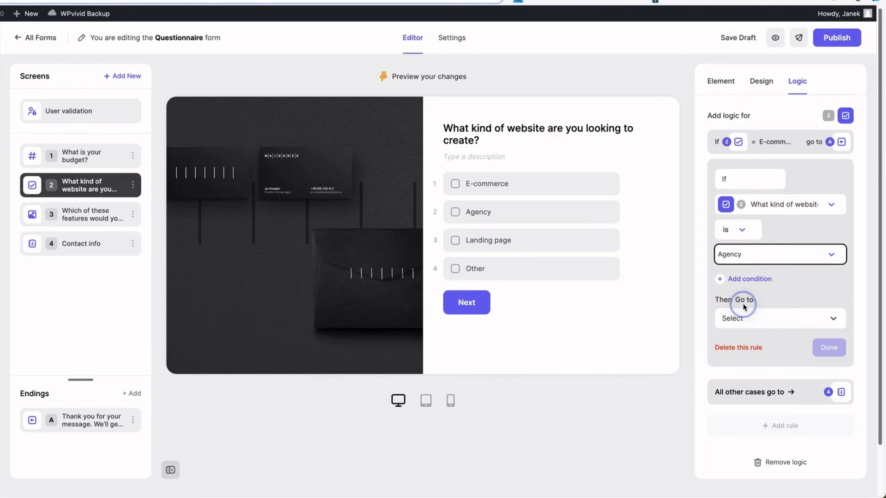
left_click(770, 317)
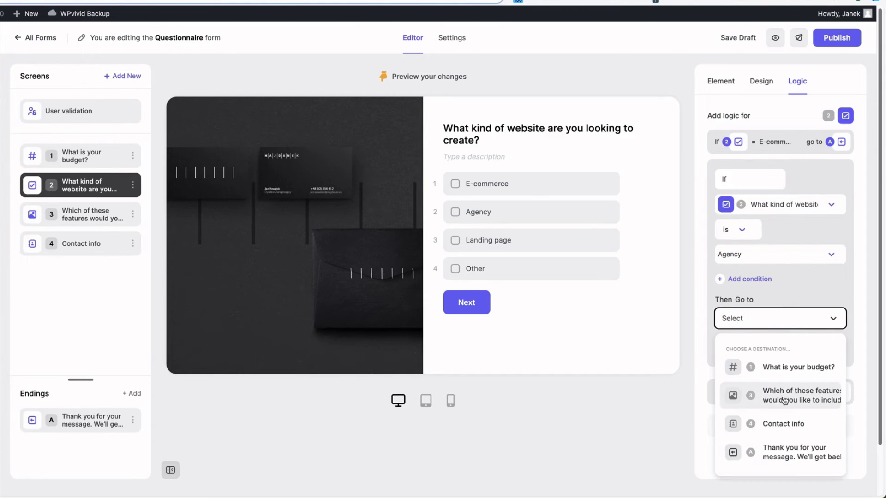
left_click(780, 424)
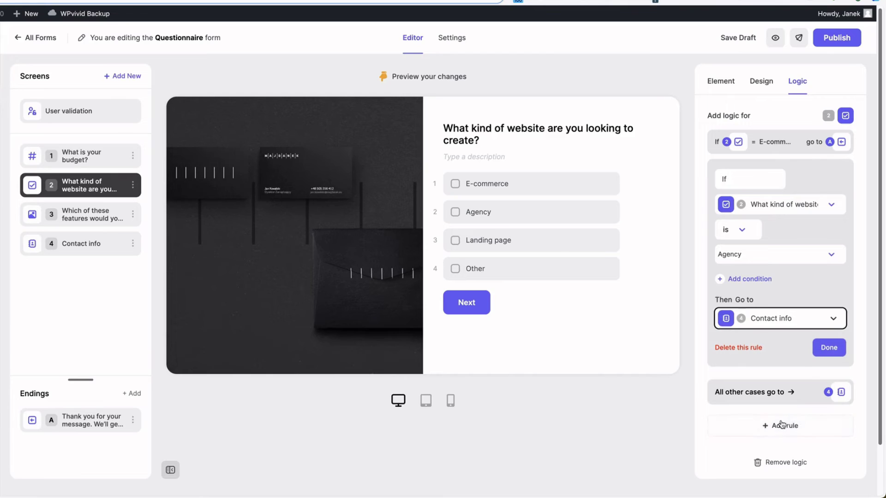
left_click(829, 348)
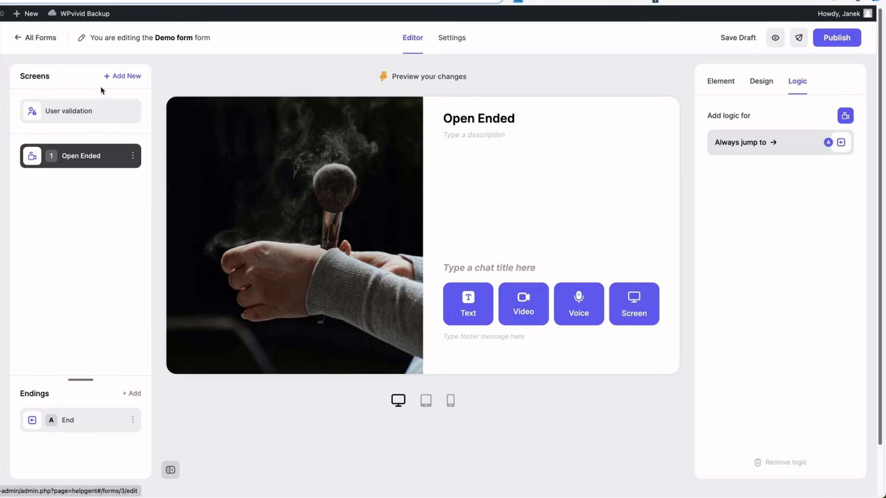
- Look over the Demo form's user validation screen and the elements available for a new screen
left_click(84, 109)
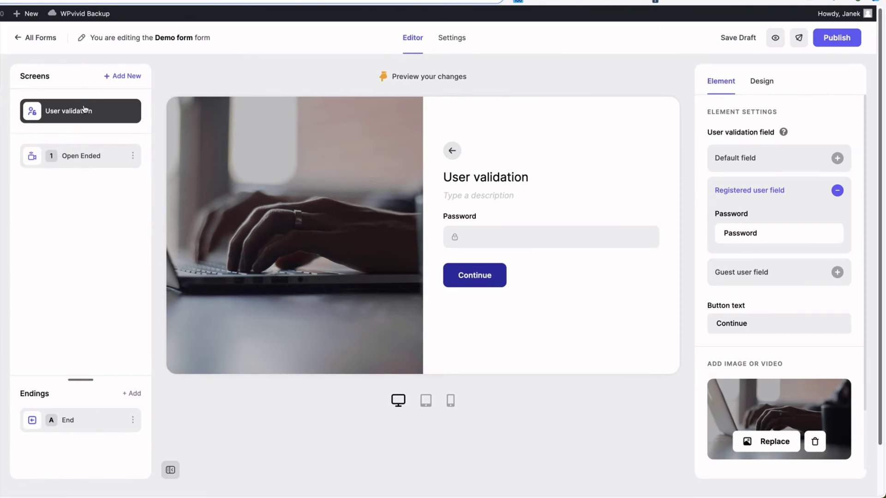
left_click(82, 157)
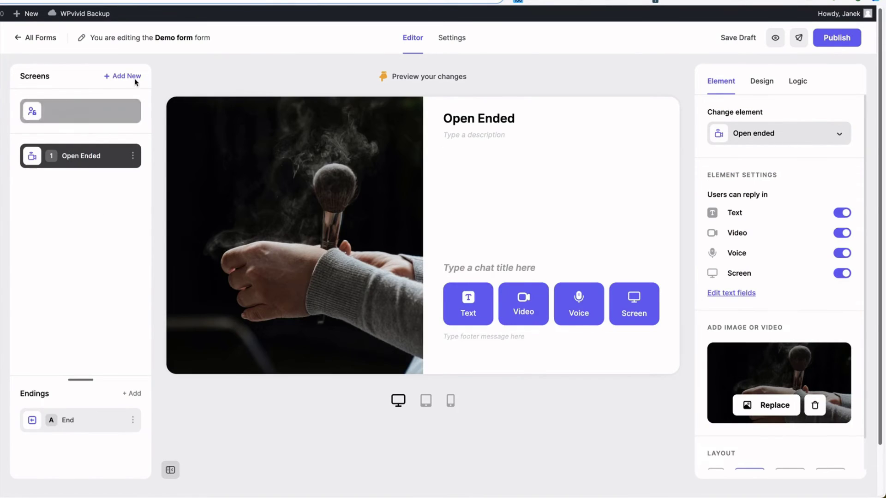
left_click(134, 76)
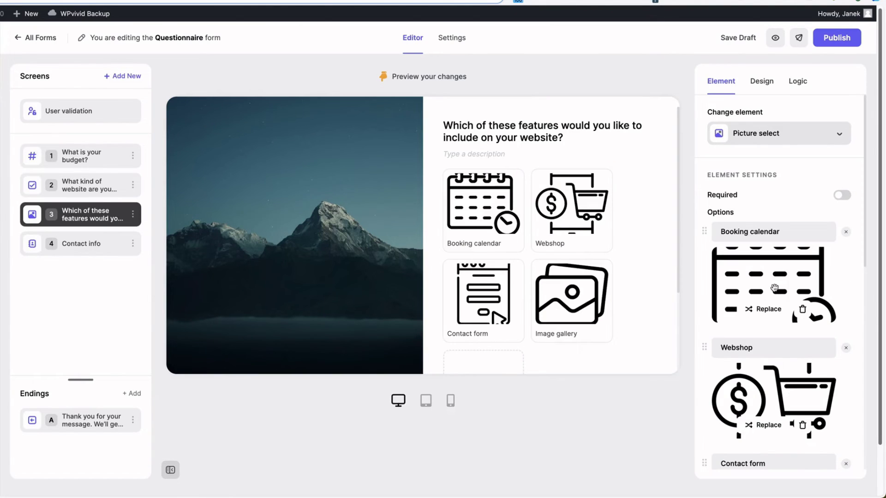
triple_click(779, 235)
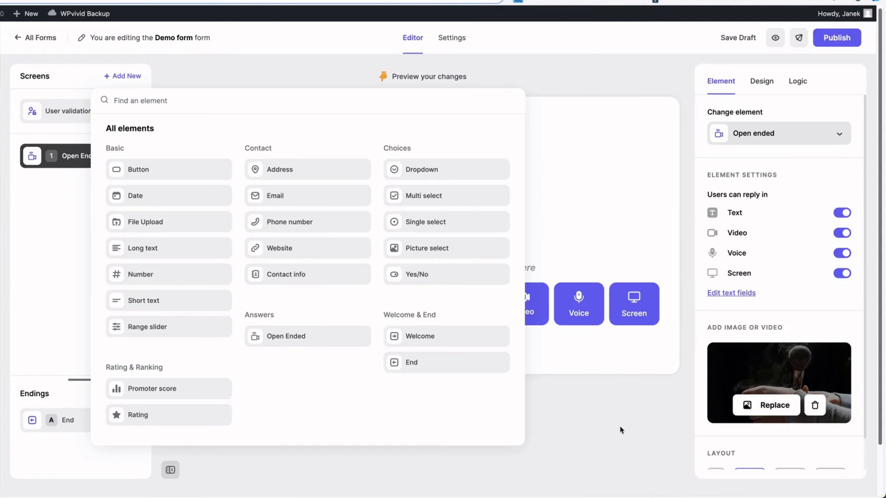
left_click(620, 431)
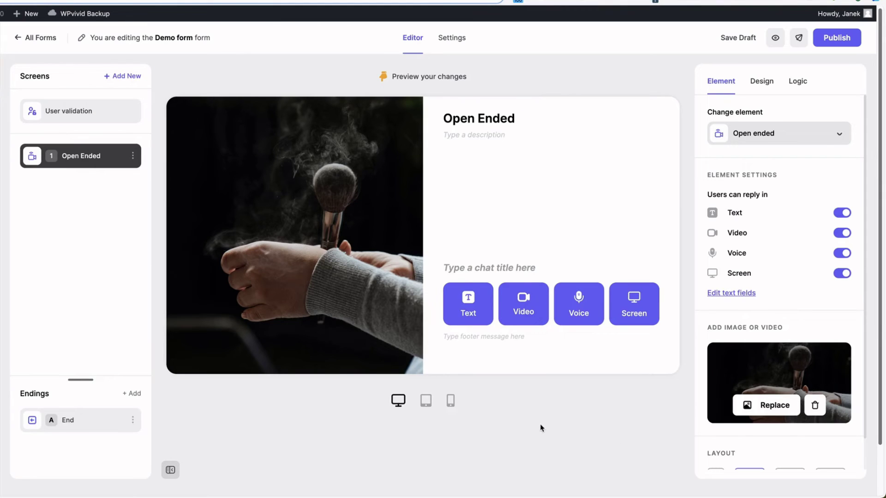
- Change the Open Ended screen's title to "Choose your preferred communication method"
left_click(500, 119)
left_click_drag(522, 118, 443, 119)
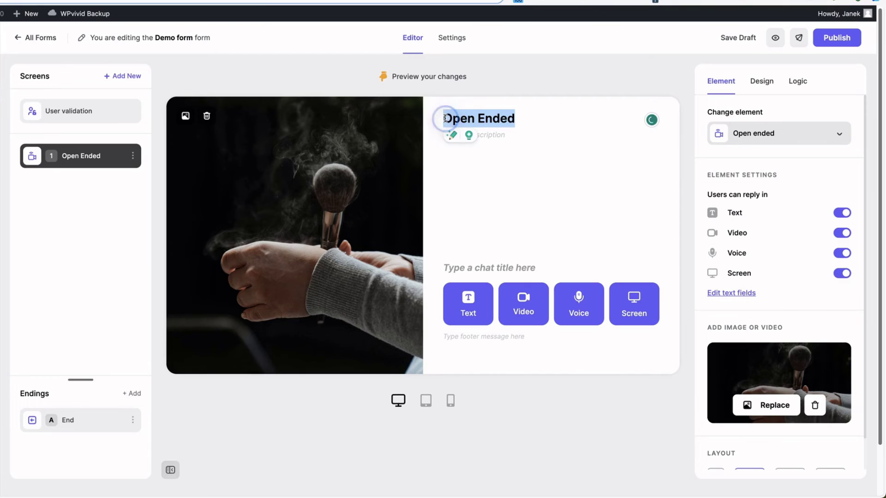
type("Choose your preferred communication method")
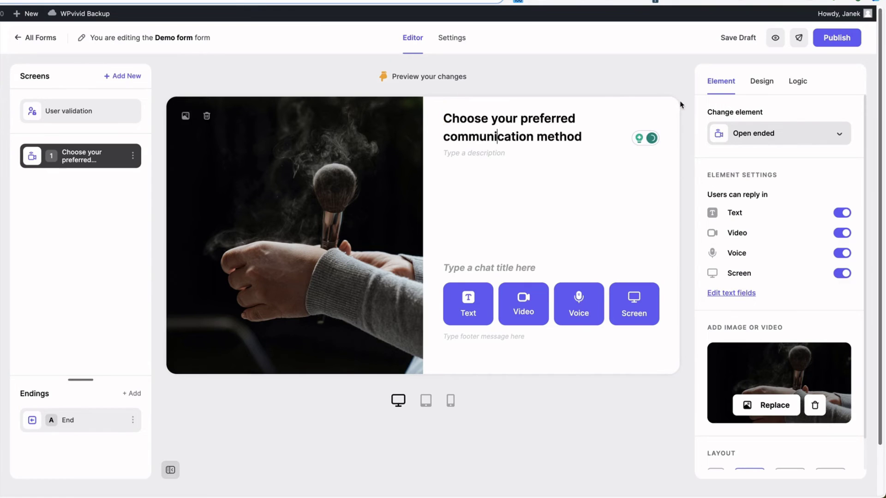
- Enter "This is my description" as the screen's description and "Chat title" as its chat title
left_click(472, 153)
type("This is my description")
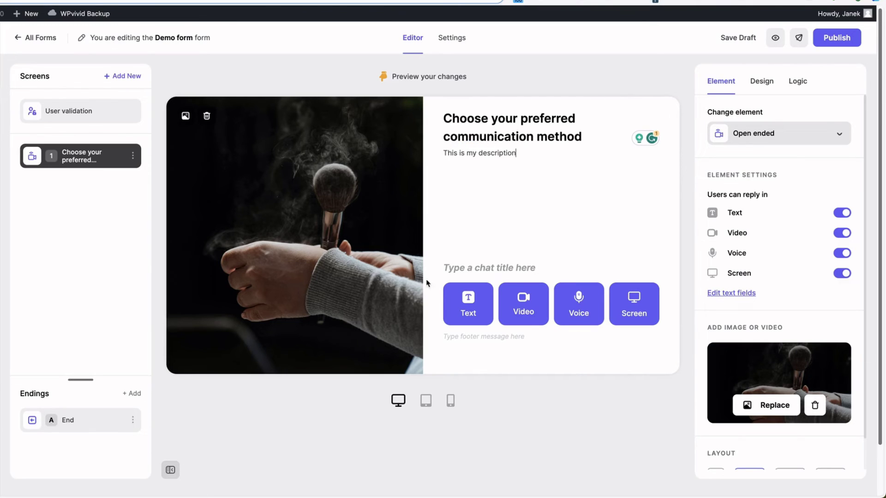
key("Tab")
type("Chat title")
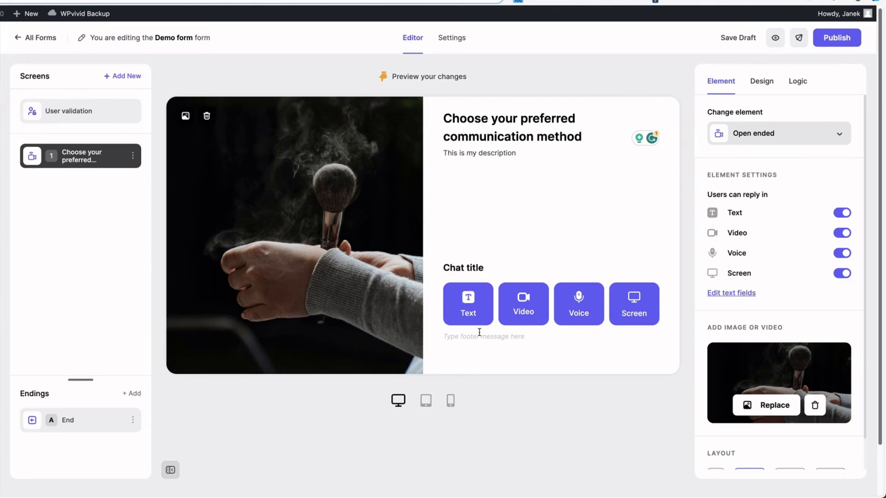
- Preview the communication method screen in the tablet and mobile layouts, and return to the desktop layout
left_click(426, 401)
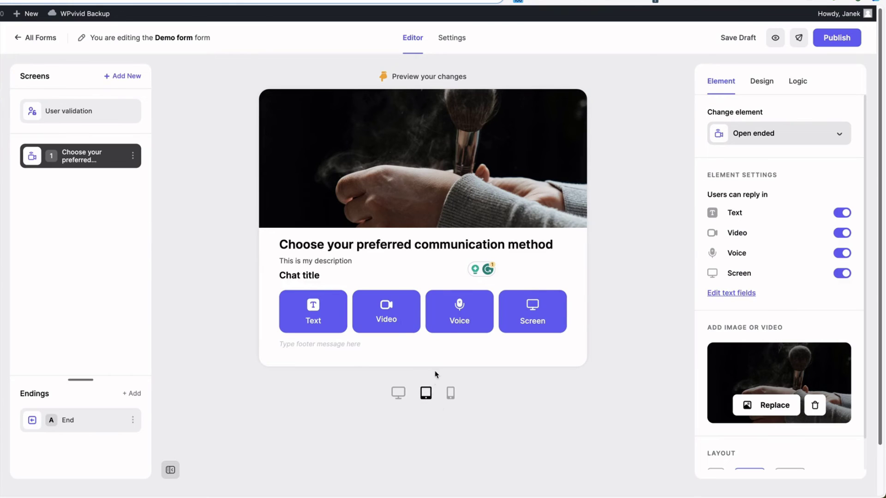
left_click(451, 394)
left_click(426, 395)
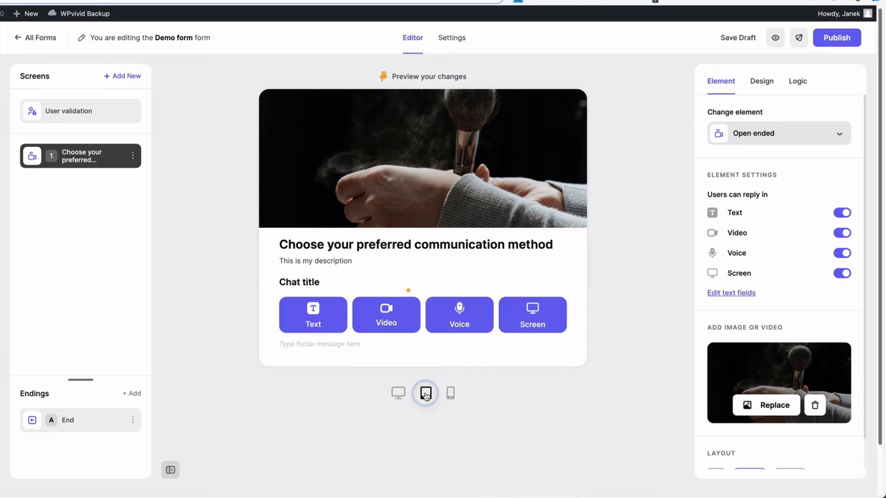
left_click(398, 393)
- Publish the Demo form and look over the site's Shop page
left_click(850, 37)
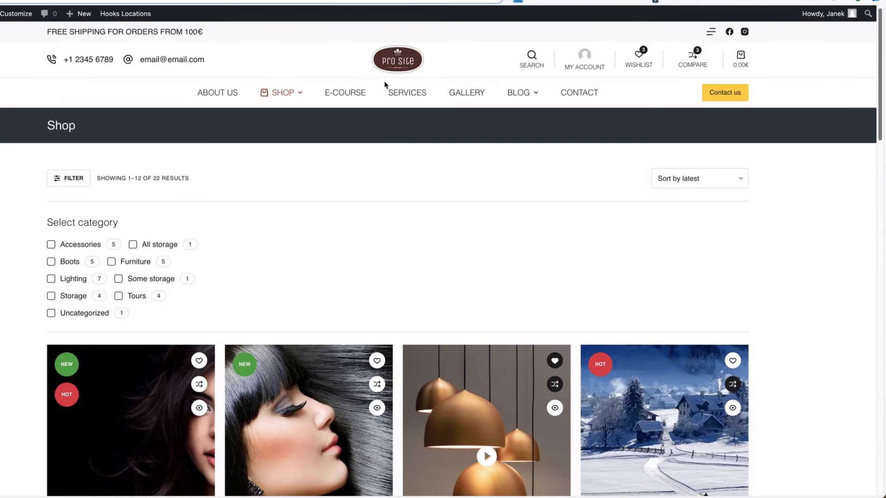
scroll(771, 372, "down", 3)
scroll(772, 372, "up", 3)
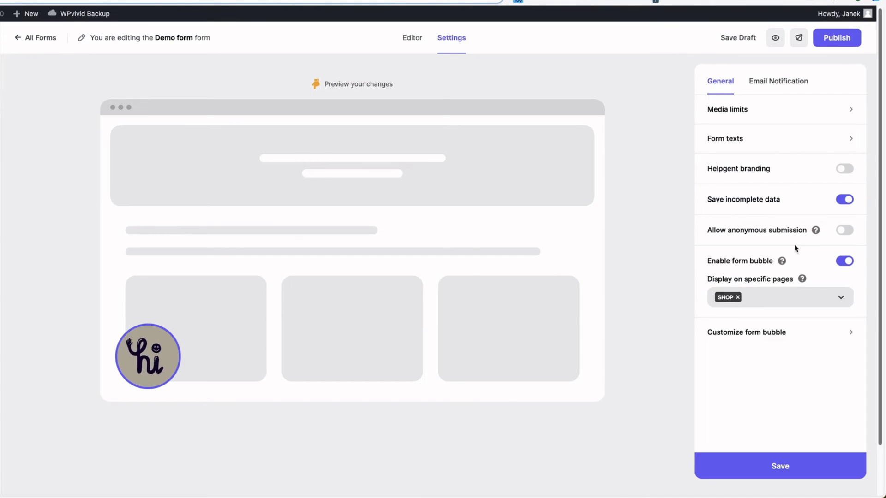
- Place the Demo form's bubble in the page's bottom-right corner and set its size to Small
left_click(748, 332)
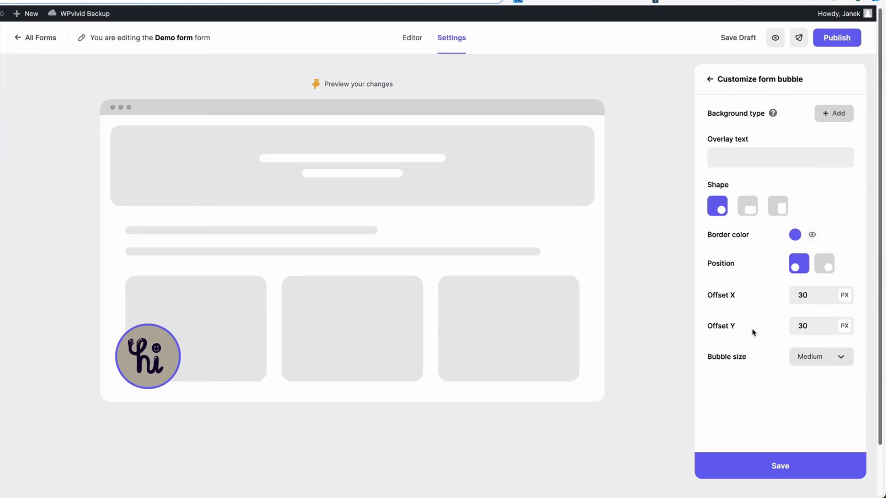
left_click(827, 267)
left_click(821, 357)
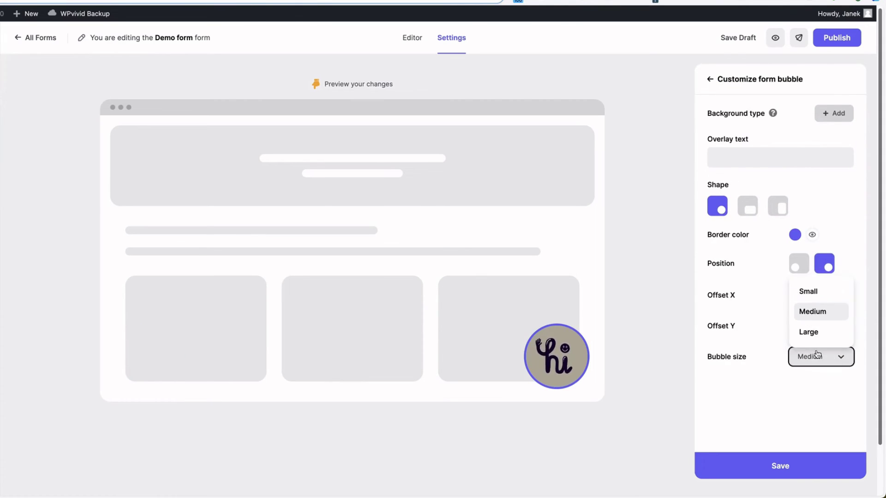
left_click(809, 290)
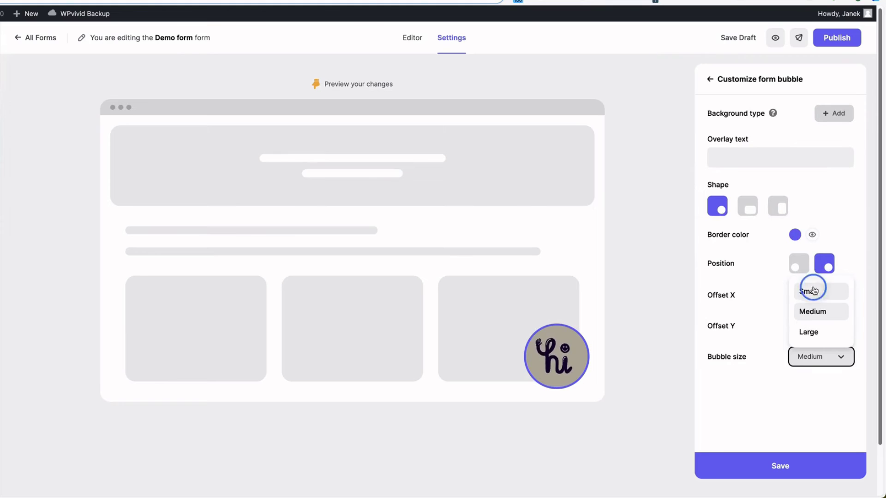
- Use customer_service_generated.jpg from the media library as the form bubble's background
left_click(839, 116)
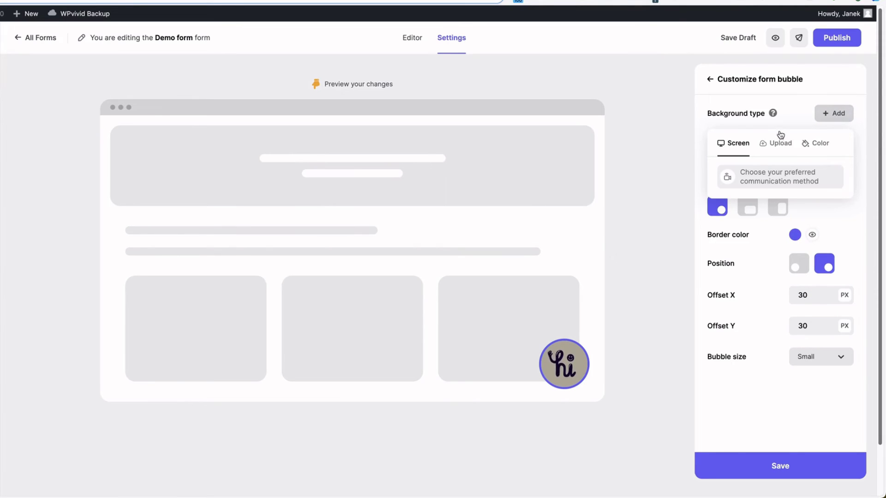
left_click(780, 142)
left_click(777, 214)
left_click(57, 211)
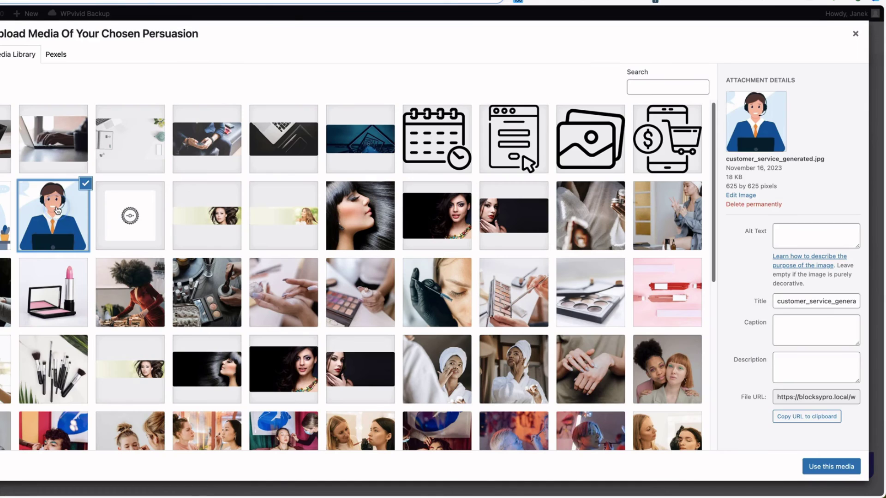
left_click(838, 467)
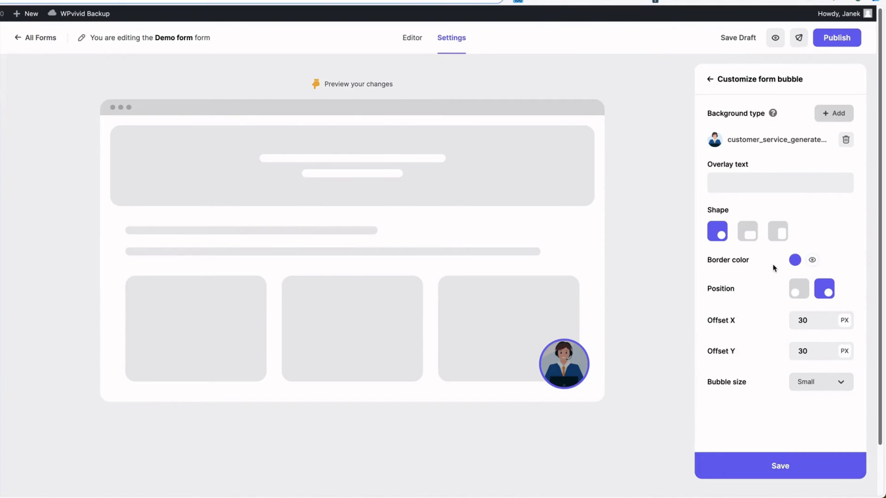
- Hide the form bubble's border and change its shape to a vertical rectangle
left_click(812, 260)
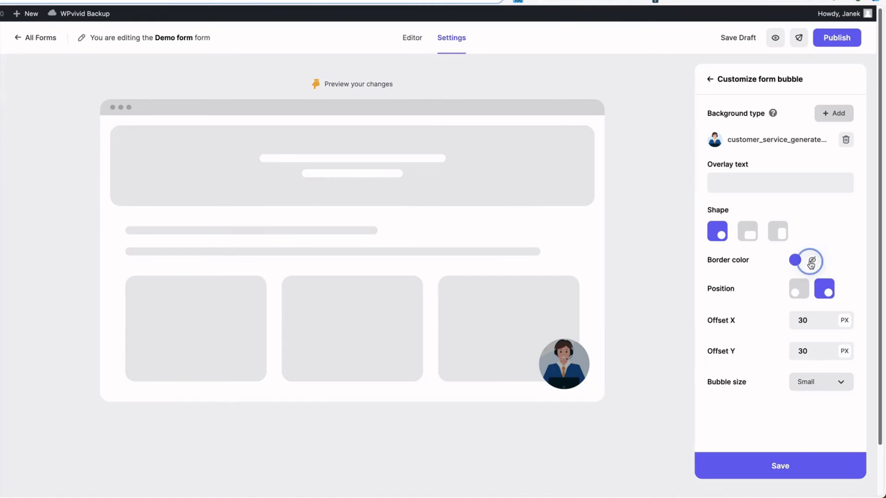
left_click(747, 232)
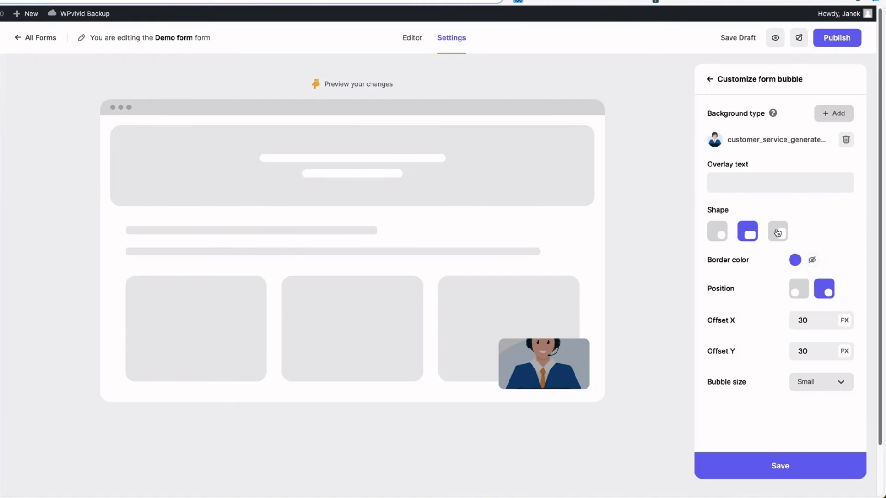
left_click(778, 231)
- Try the Medium size for the form bubble and set it to Large
left_click(817, 381)
left_click(813, 336)
left_click(822, 382)
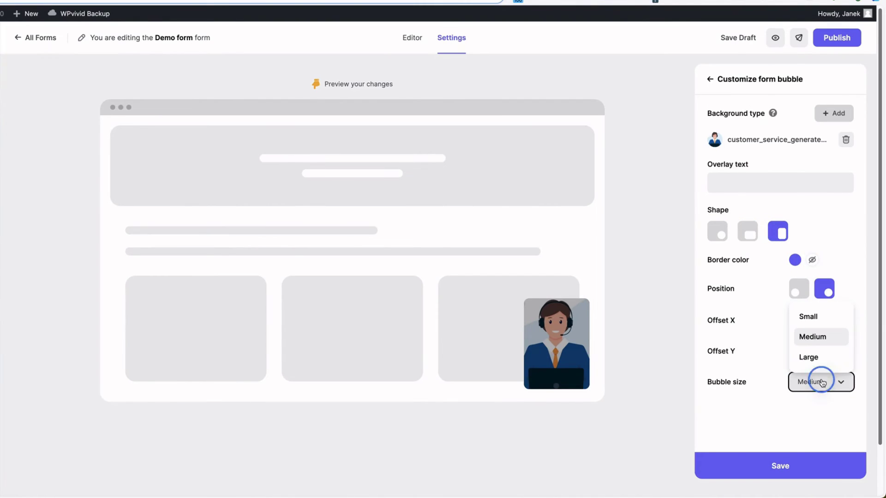
left_click(809, 357)
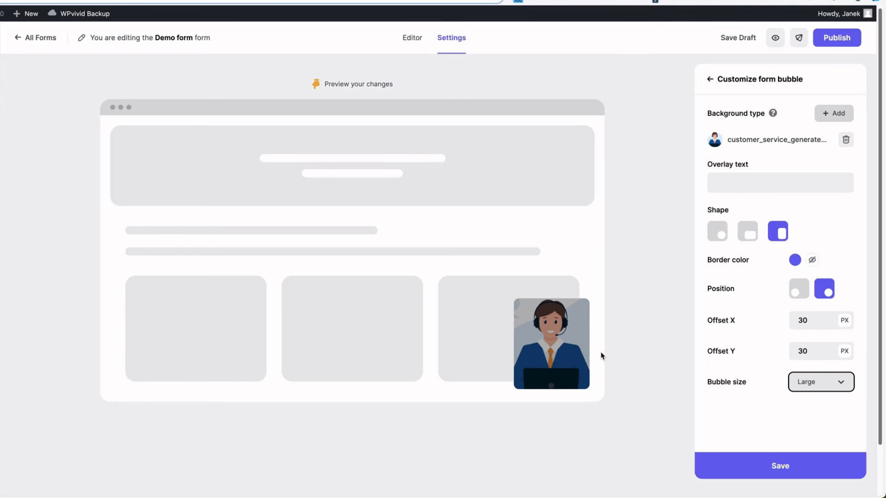
- Save the form bubble customization, check the bubble on the Shop page, and publish the Demo form
left_click(788, 467)
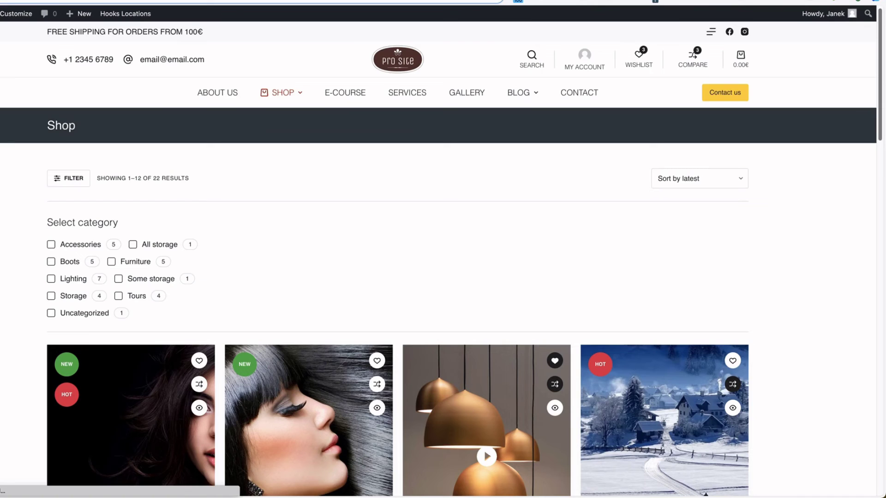
left_click(816, 421)
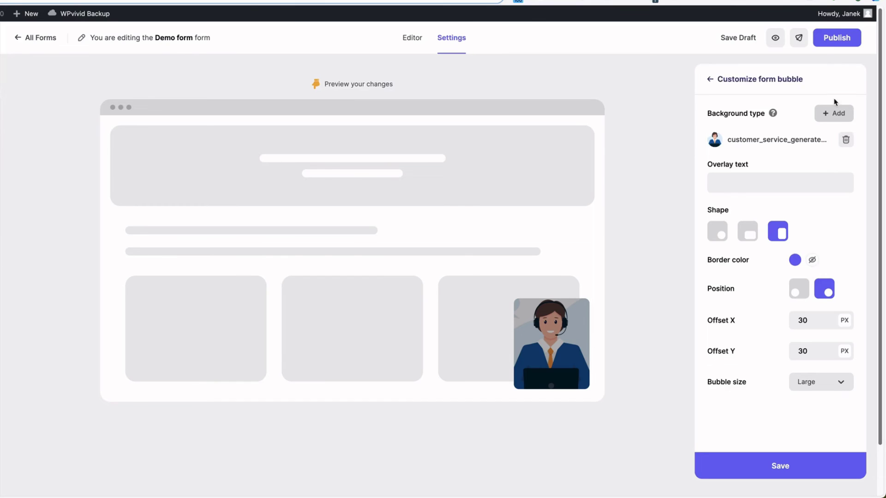
left_click(835, 35)
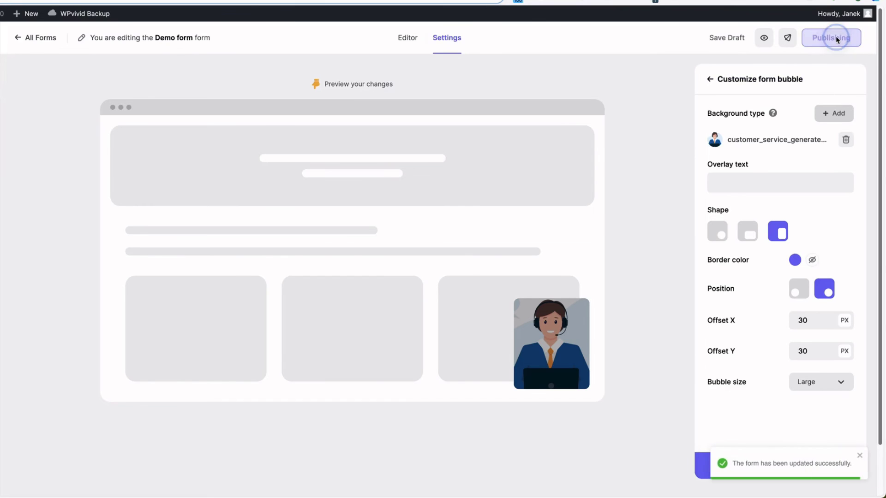
- Copy the Demo form's shortcode [helpgent-form id="3"]
left_click(799, 37)
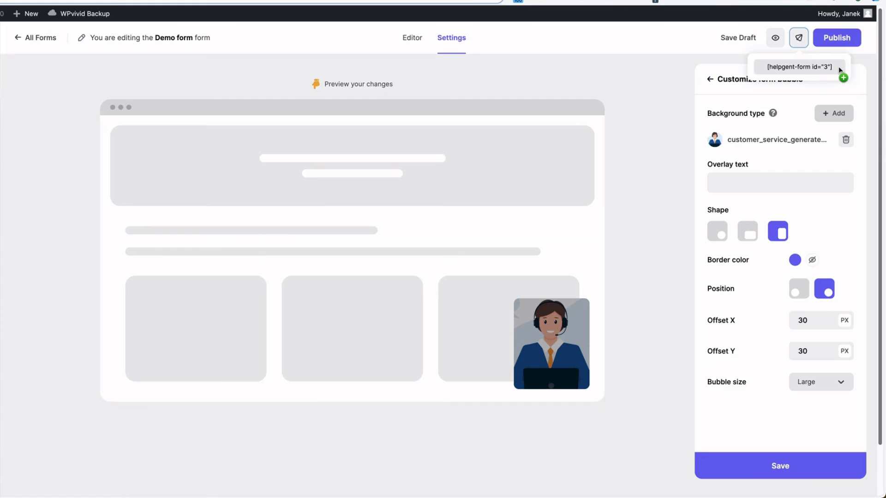
left_click_drag(840, 68, 766, 71)
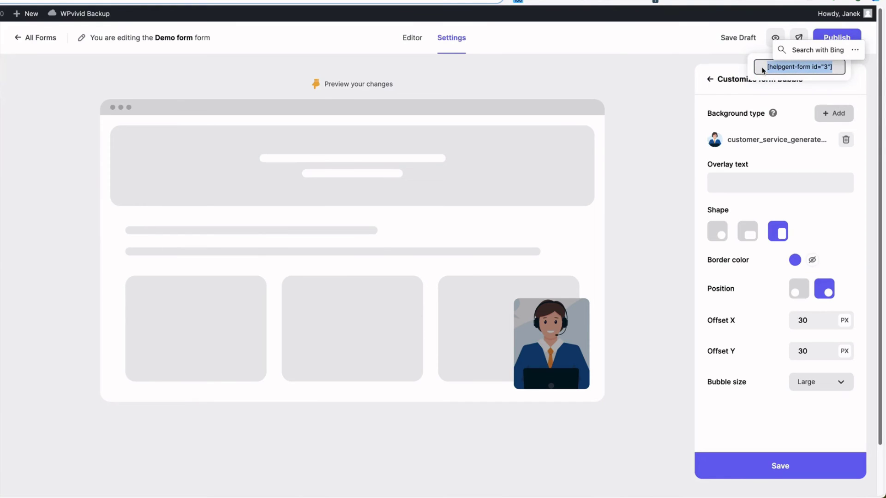
key("super+c")
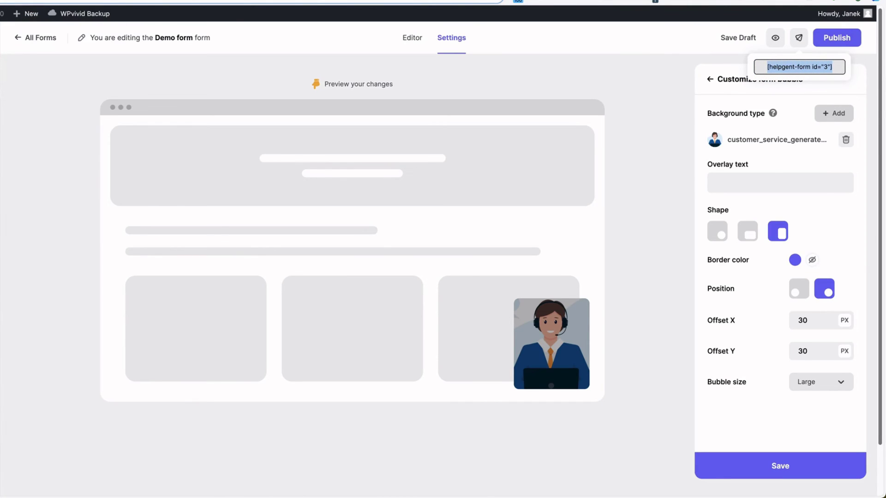
- Add a Shortcode block containing [helpgent-form id="3"] to the A Site page and update the page
left_click(23, 199)
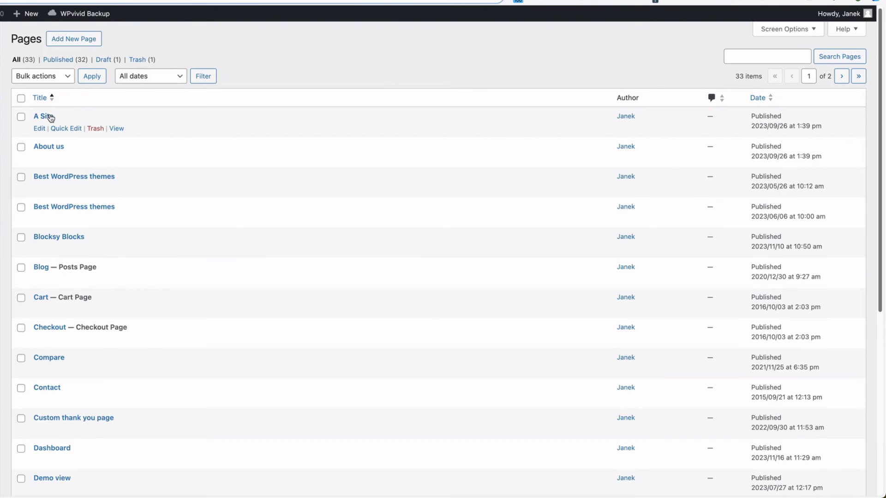
left_click(50, 118)
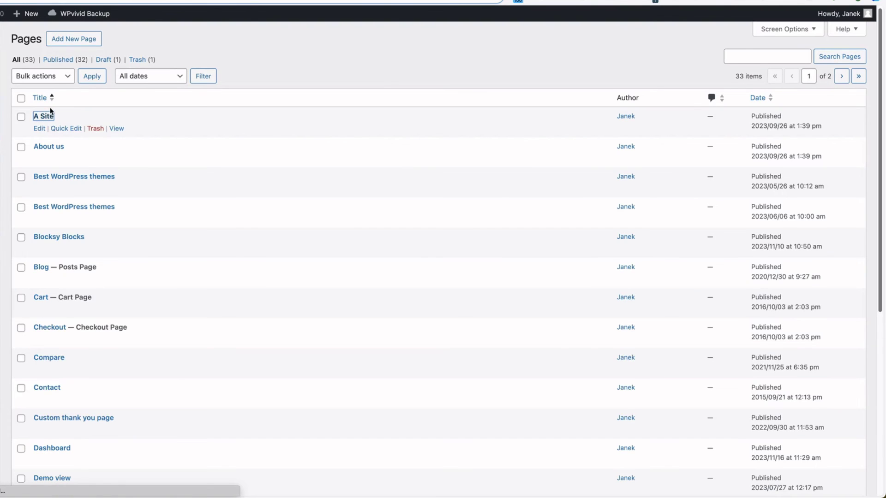
type("/sho")
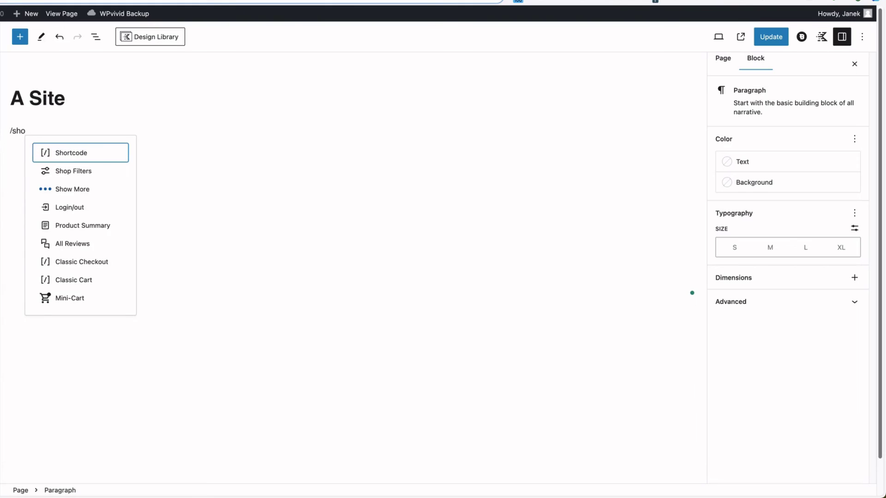
key("Return")
key("ctrl+v")
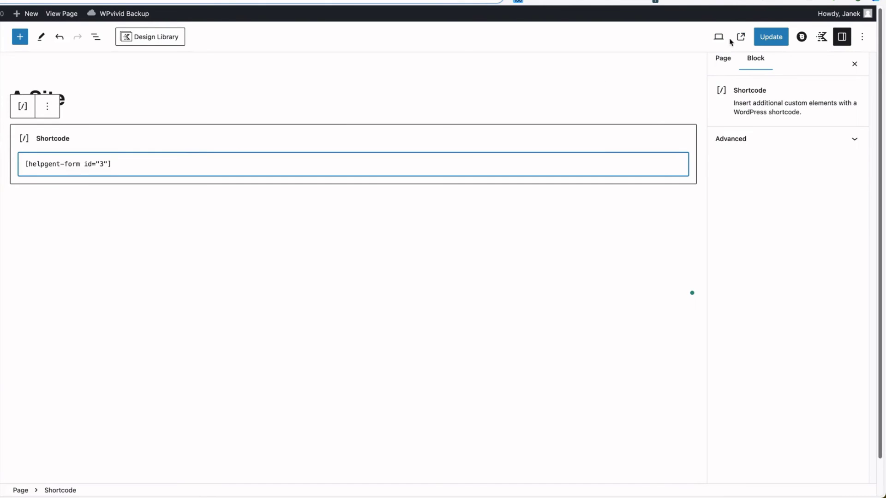
left_click(768, 36)
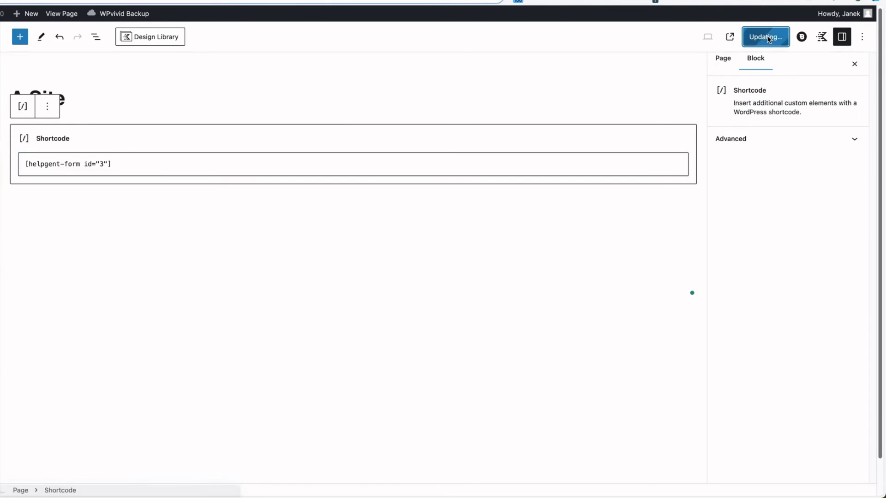
- View the published A Site page and examine the embedded Demo form
left_click(61, 14)
scroll(352, 237, "down", 1)
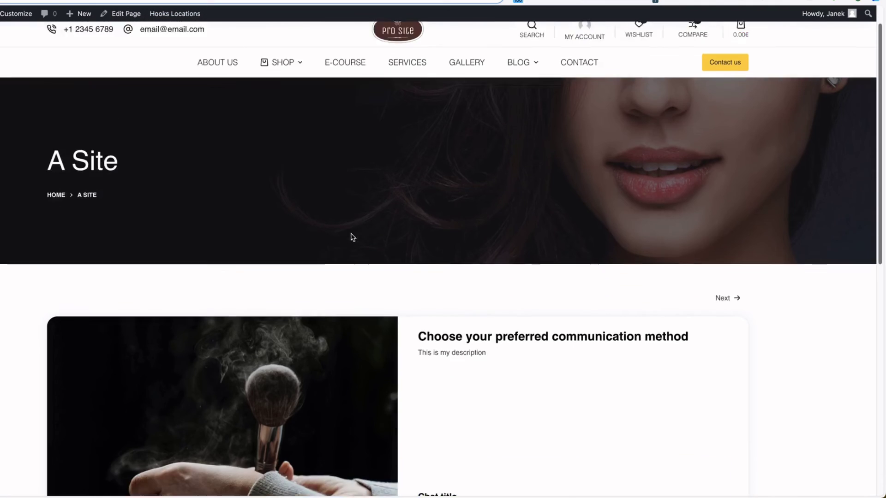
scroll(352, 237, "down", 8)
scroll(354, 230, "up", 4)
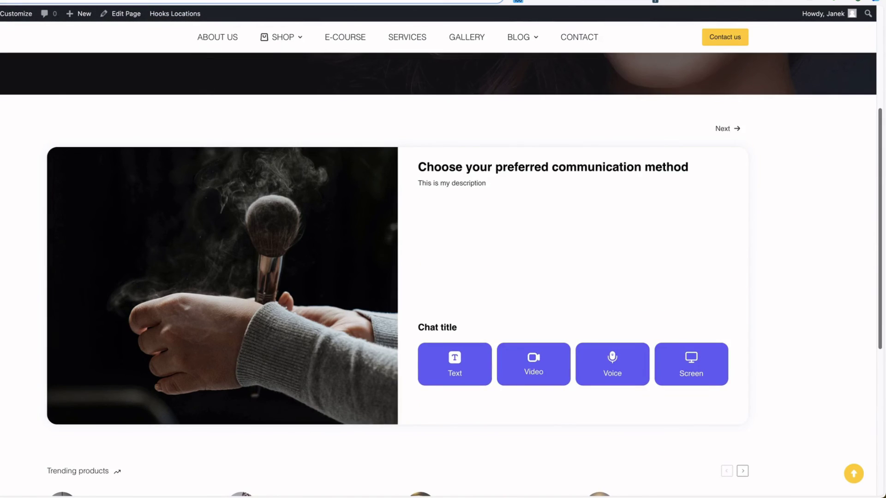
scroll(484, 118, "up", 6)
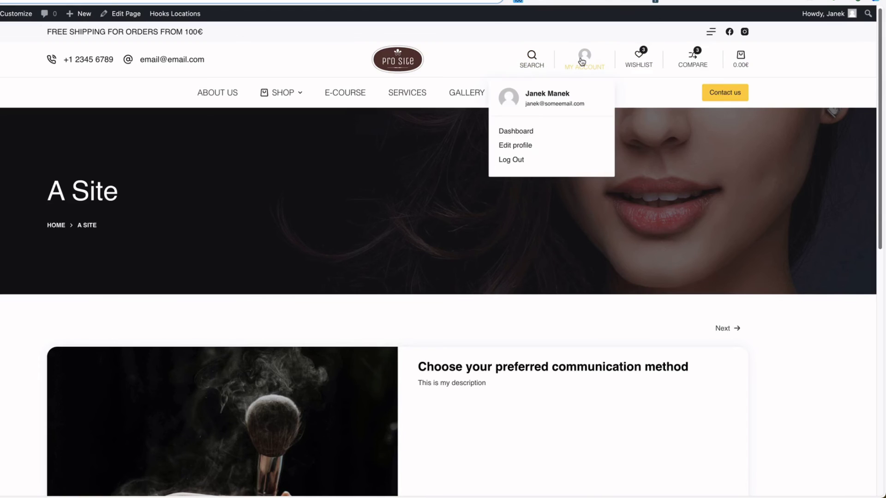
- Open the Support section of the site's My account page and look at the embedded support form
left_click(582, 62)
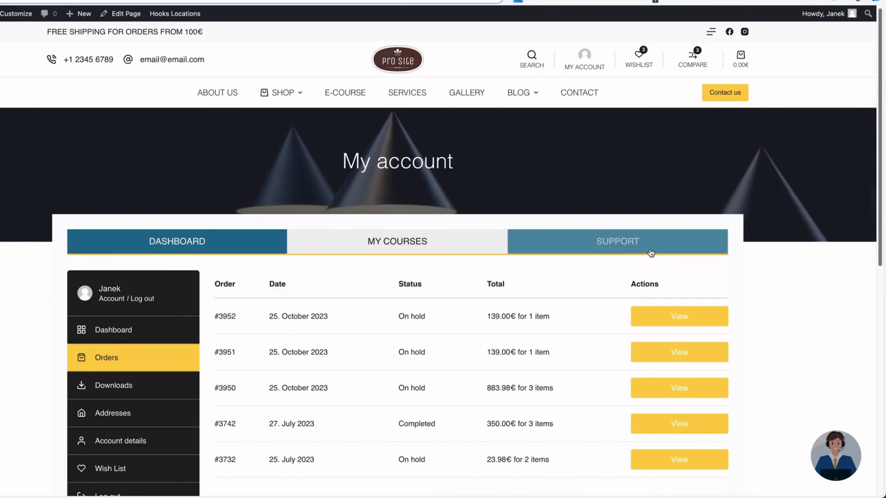
left_click(630, 243)
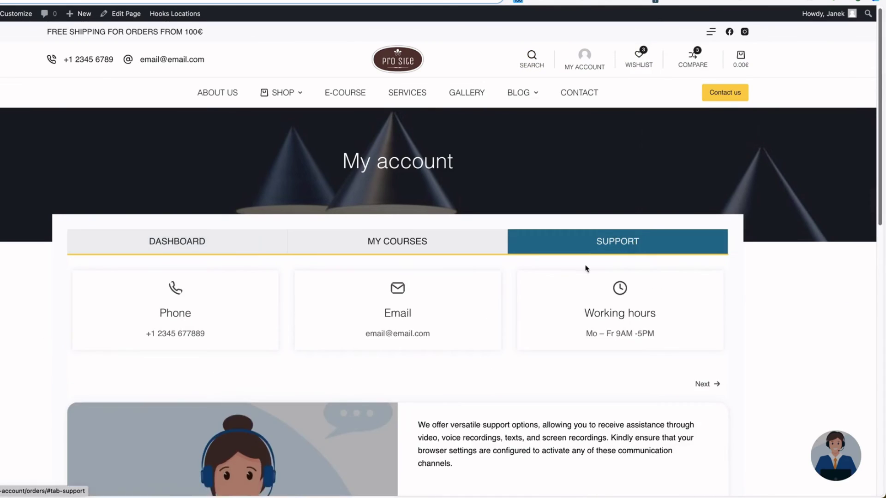
scroll(585, 263, "down", 5)
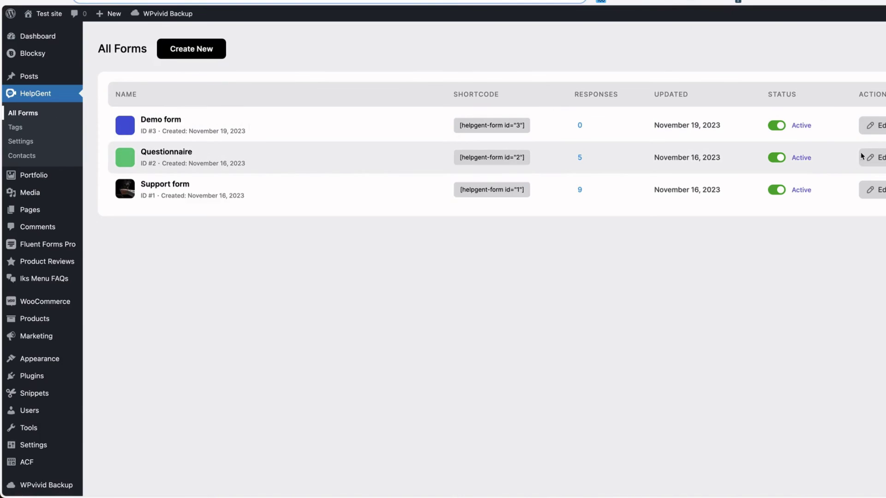
- Open the Questionnaire form's responses and filter them by Incomplete and by Completed
left_click(882, 158)
left_click(734, 259)
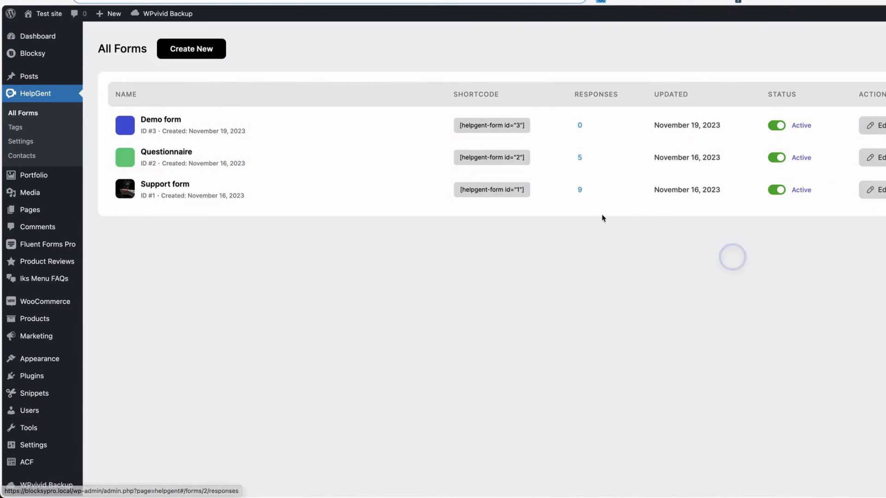
left_click(580, 157)
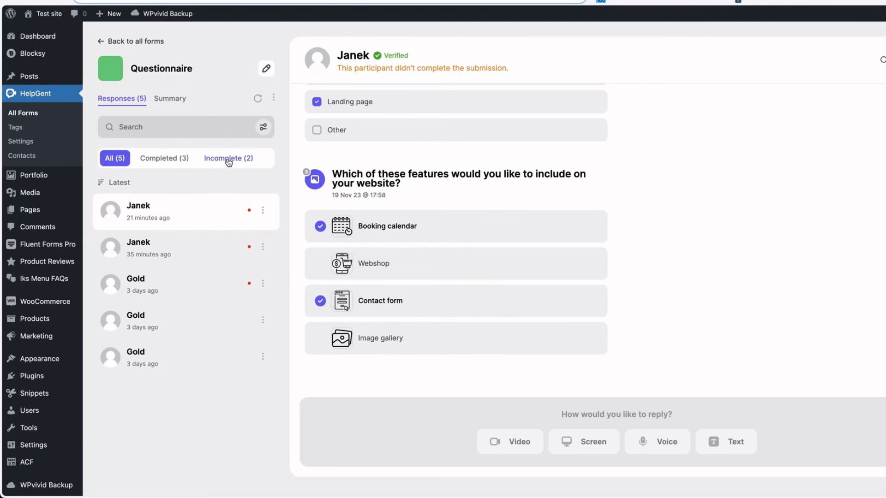
left_click(228, 160)
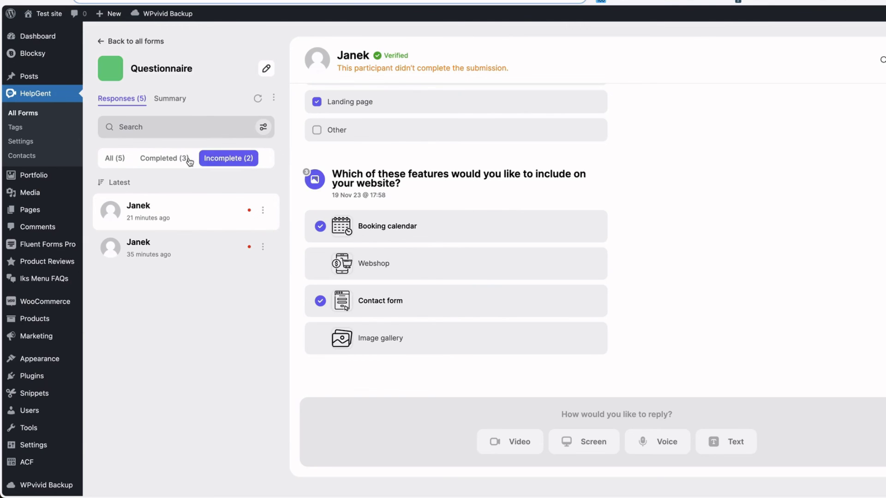
left_click(164, 162)
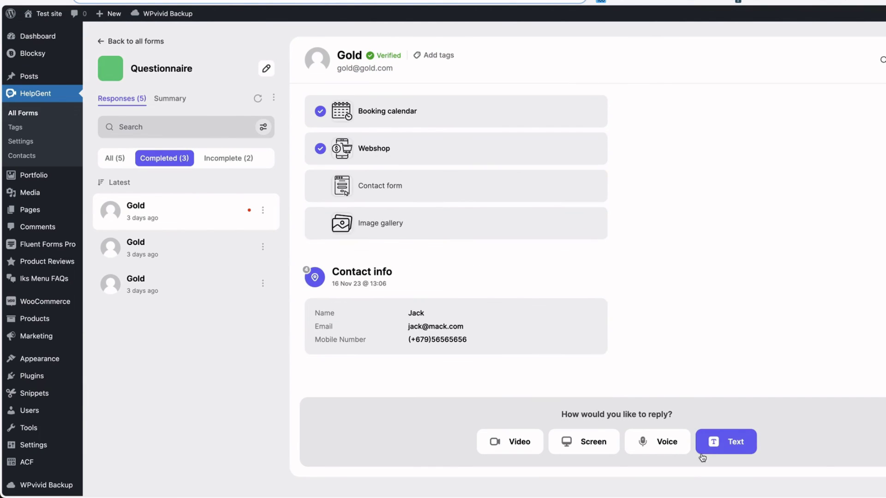
left_click(263, 211)
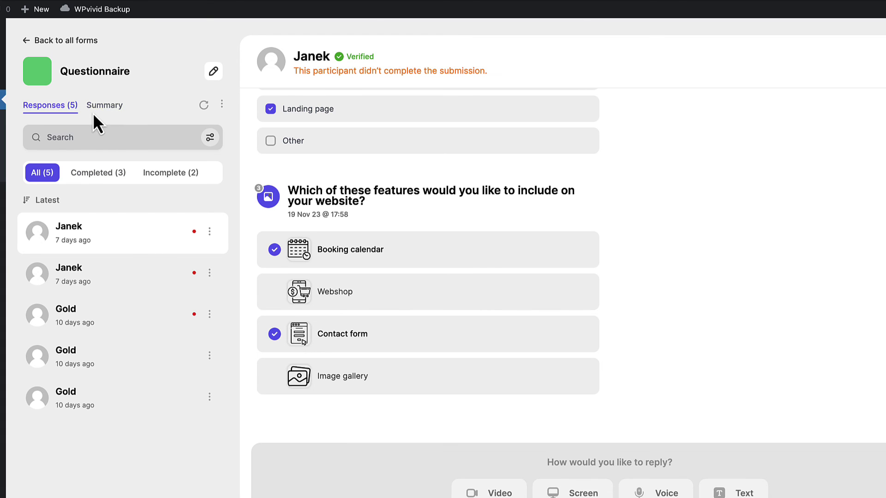
- Review the Questionnaire's response summary, including the budget and website-kind questions, and return to the individual responses
left_click(106, 108)
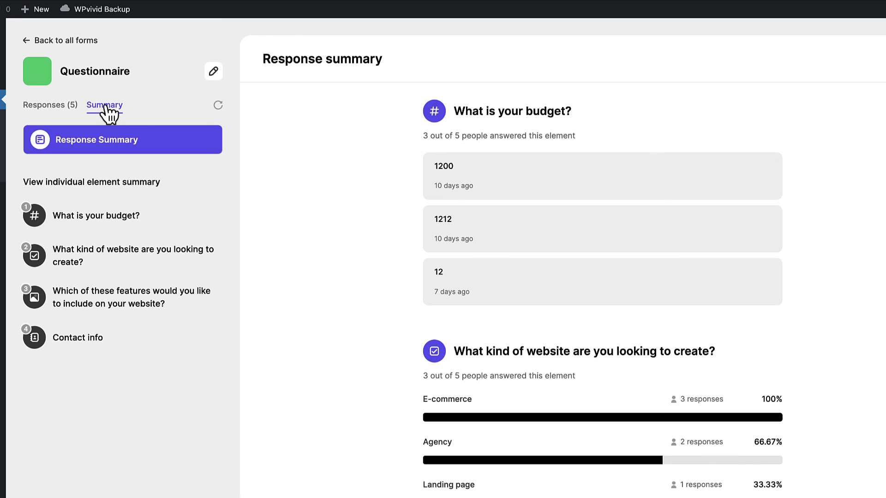
left_click(129, 221)
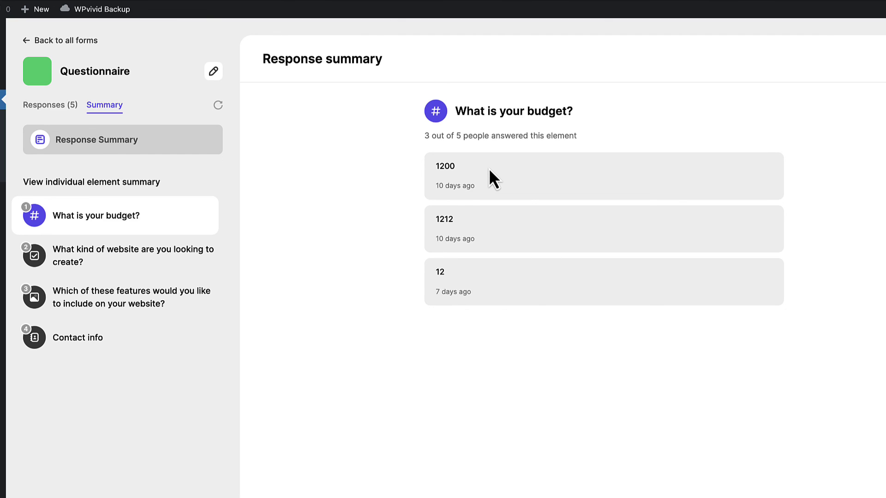
left_click(137, 259)
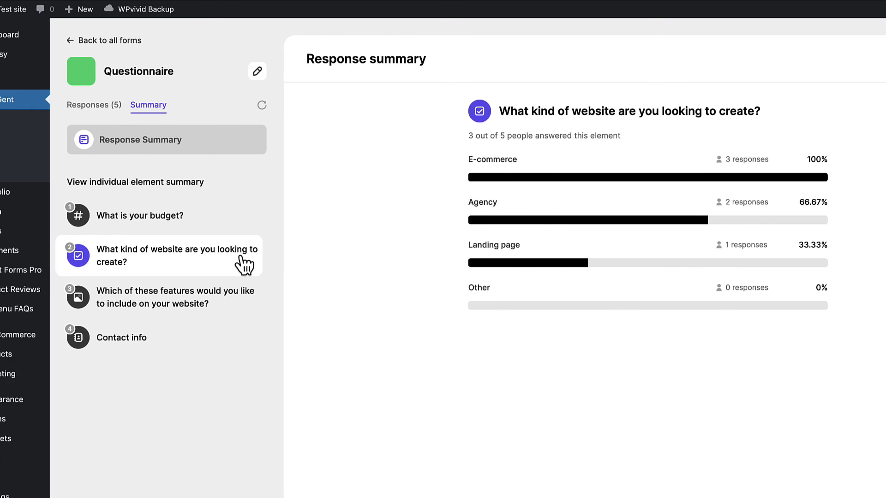
left_click(69, 106)
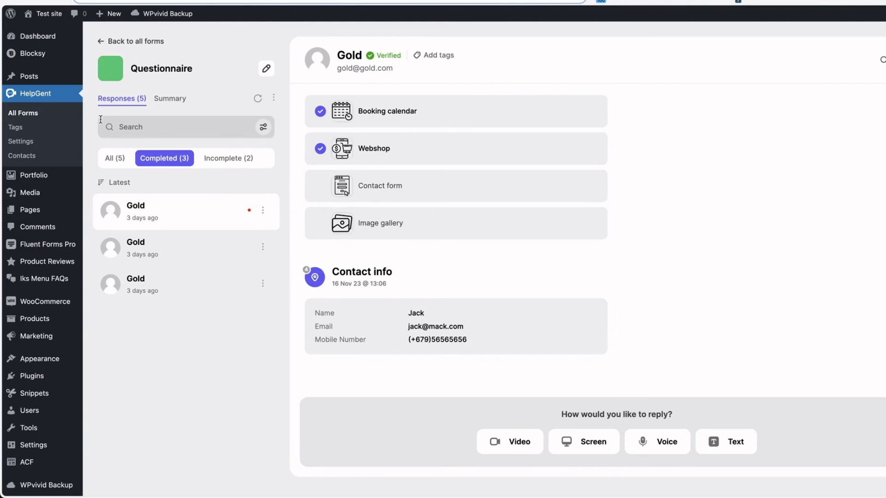
- Look over the HelpGent tags list and export the contacts from the contacts list
left_click(27, 137)
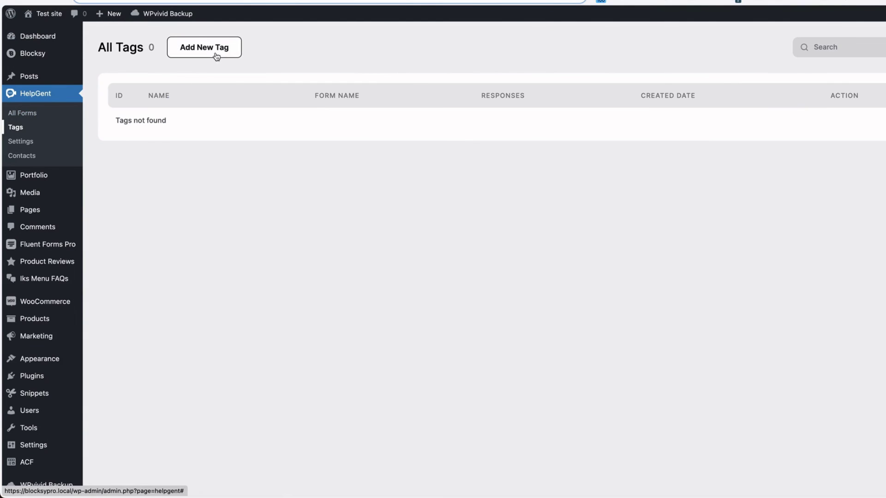
left_click(23, 156)
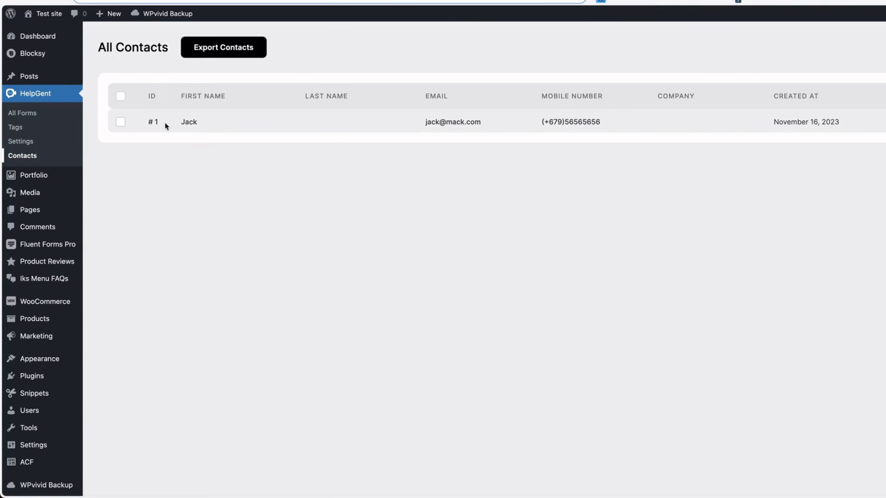
left_click(257, 46)
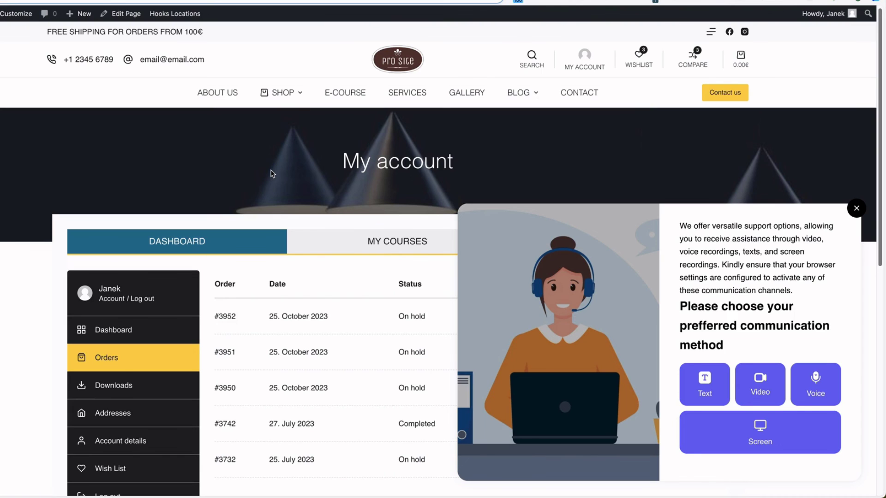
- Close the support form popup on the My account page and look through its Dashboard, My Courses and Support sections
left_click(856, 208)
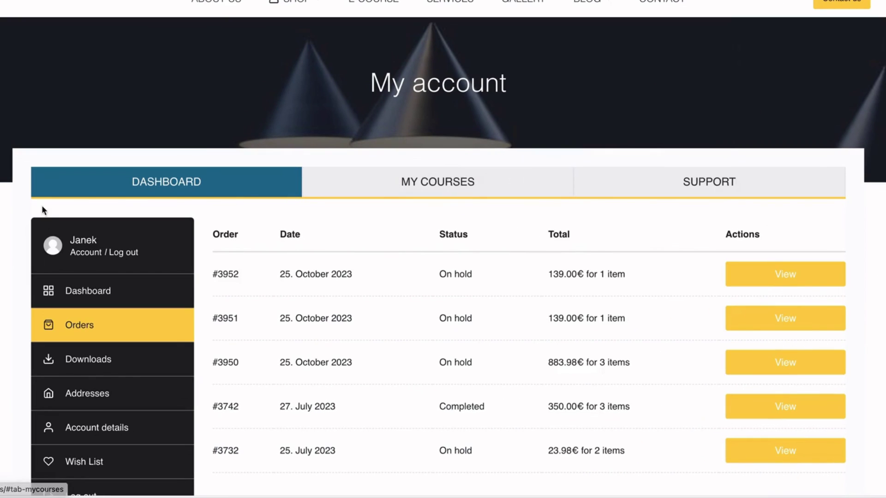
scroll(808, 129, "down", 1)
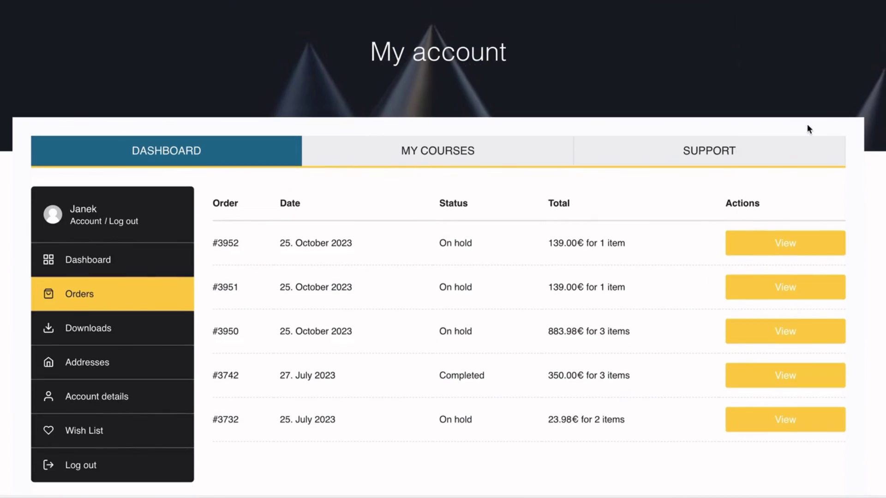
left_click(171, 156)
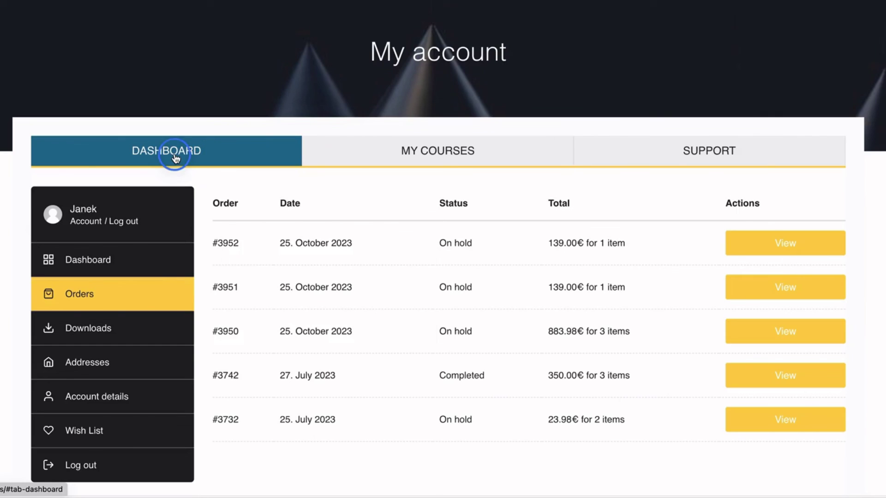
left_click(422, 147)
left_click(714, 148)
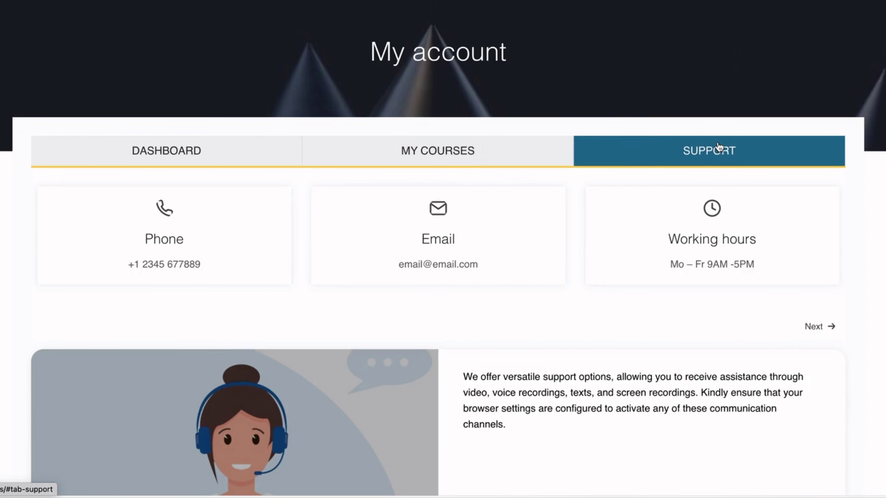